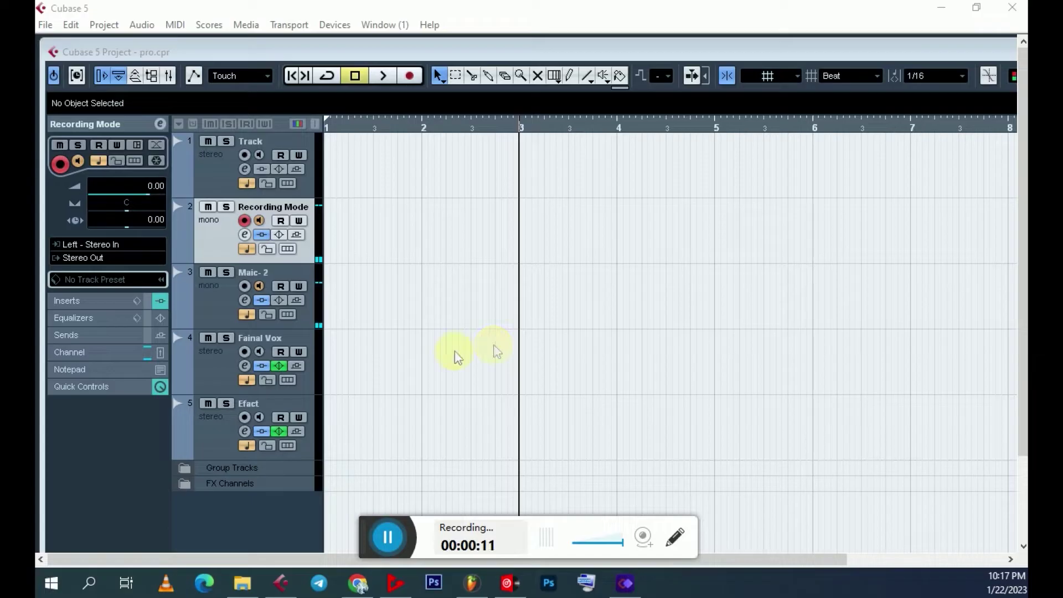
Step: Bring the Cubase window forward and place the project cursor at bar 2 (0:00:01.846)
{"action": "left_click", "coordinate": [423, 121]}
{"action": "left_click", "coordinate": [423, 131]}
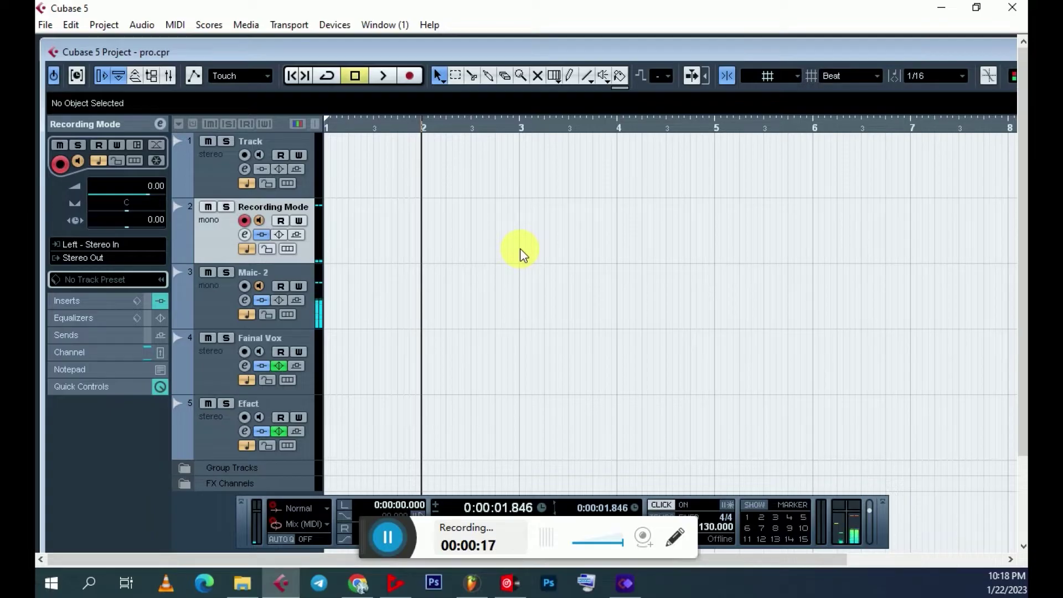
Step: Record a trial take from bar 2, stop it, and delete the Recording Mode_01 event
{"action": "key", "text": "KP_Multiply"}
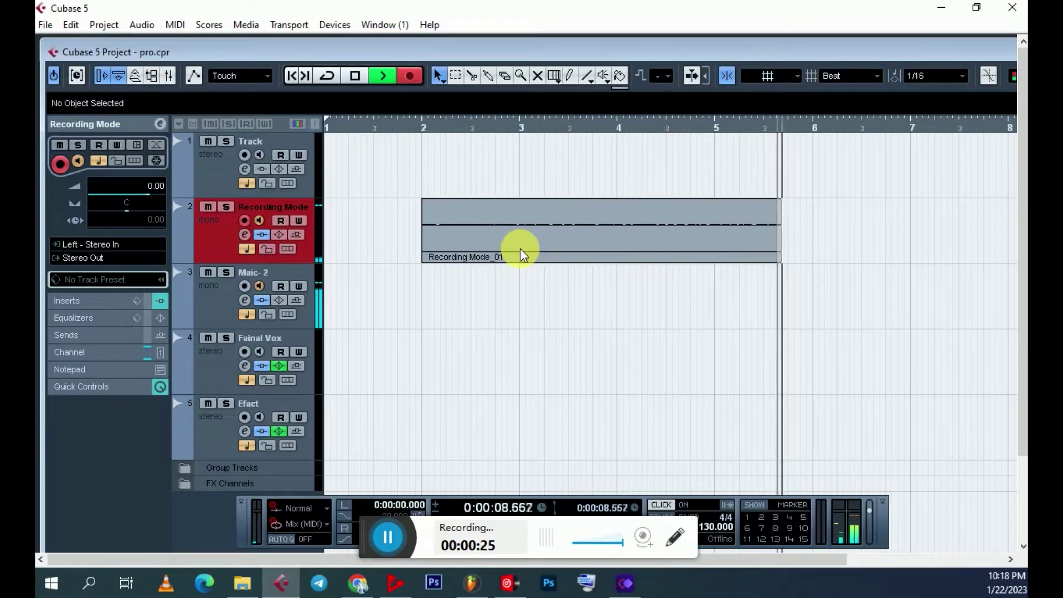
{"action": "key", "text": "space"}
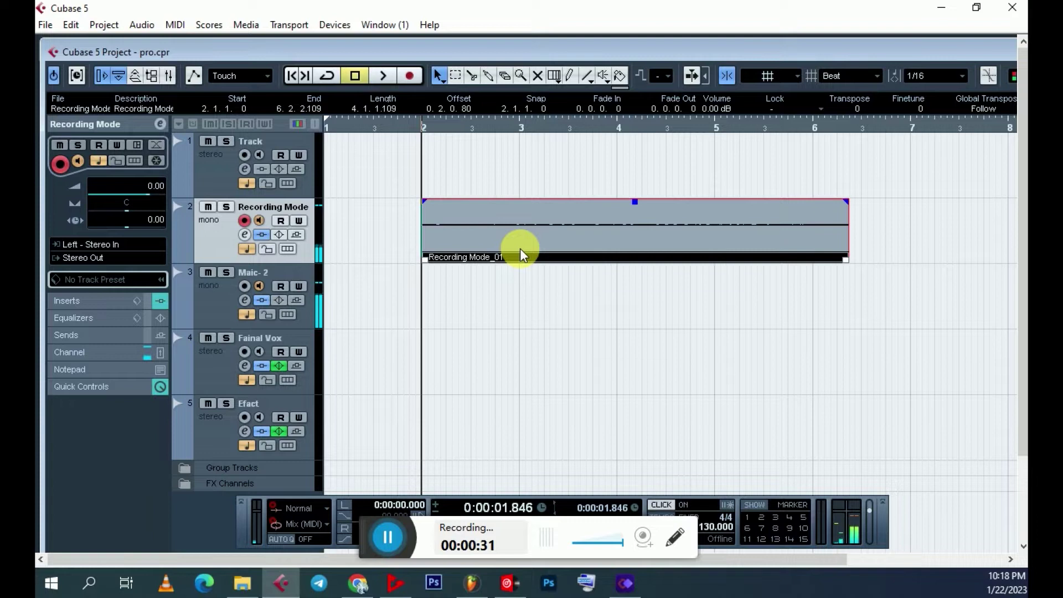
{"action": "key", "text": "Delete"}
Step: Record a take from bar 2, then play from just before bar 4 and punch in
{"action": "key", "text": "KP_Multiply"}
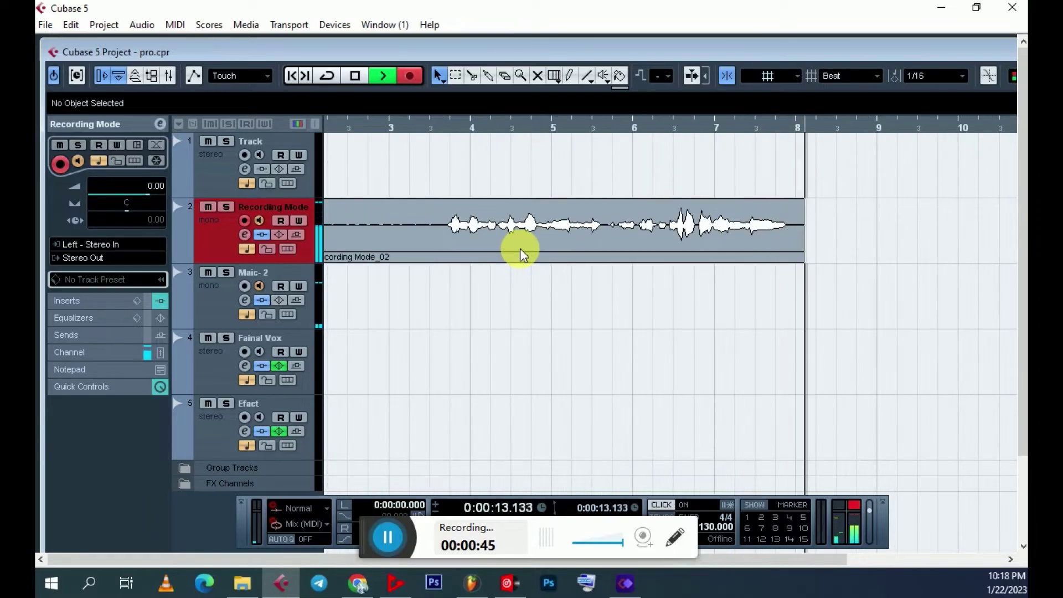
{"action": "key", "text": "space"}
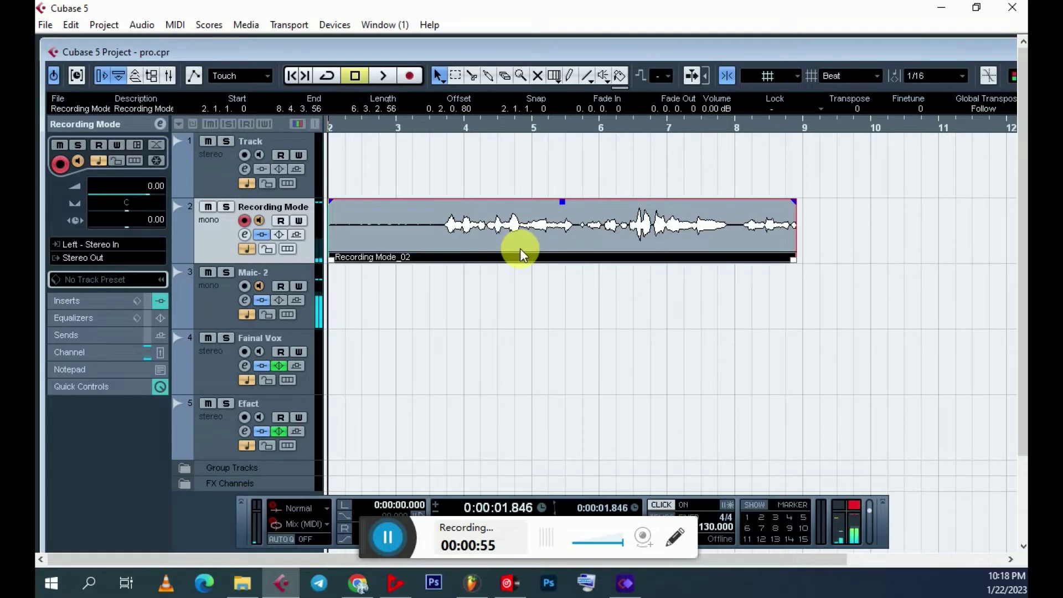
{"action": "left_click", "coordinate": [429, 126]}
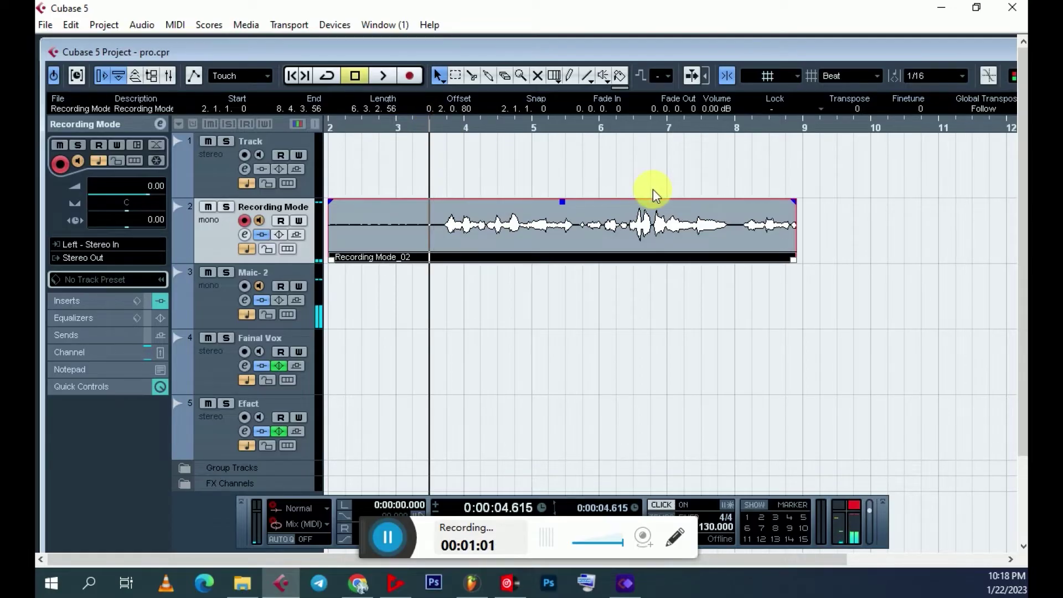
{"action": "key", "text": "space"}
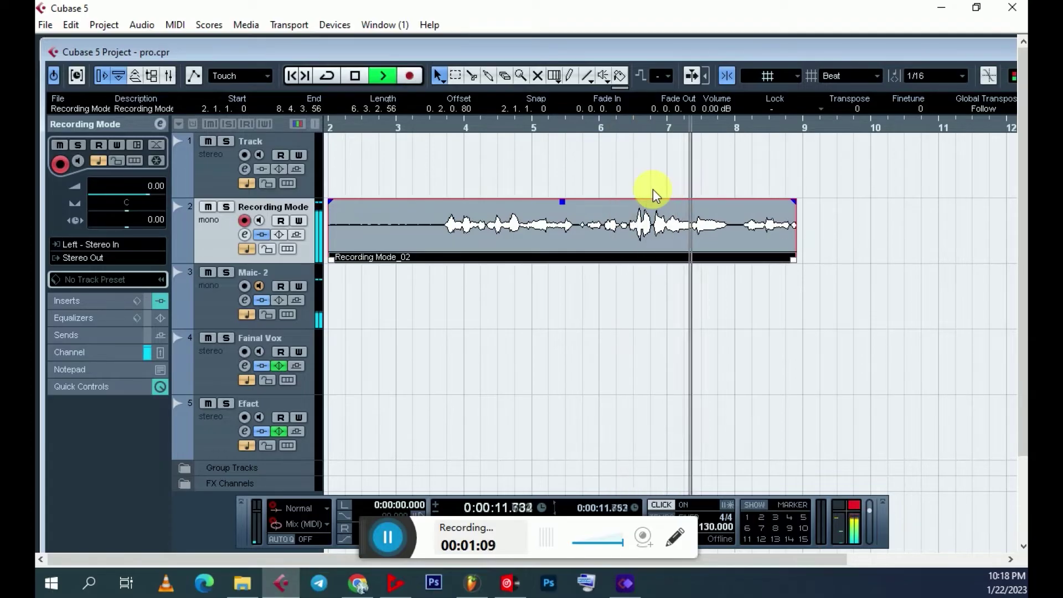
{"action": "key", "text": "KP_Multiply"}
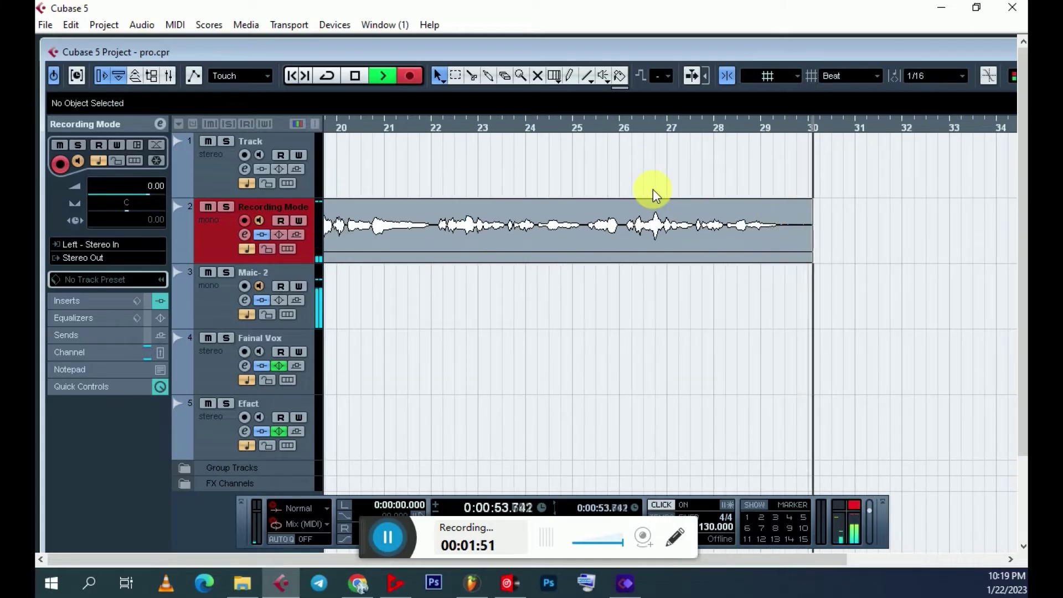
Step: Punch out to end the bar 8–30 take, adjust zoom with G/H, and punch in again
{"action": "key", "text": "KP_Multiply"}
{"action": "key", "text": "g"}
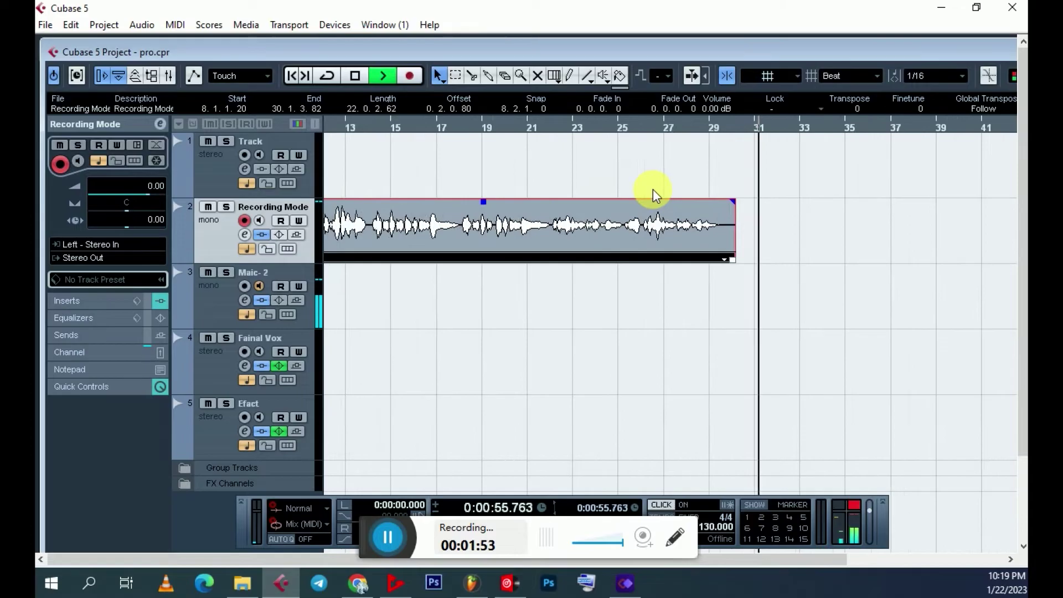
{"action": "key", "text": "g"}
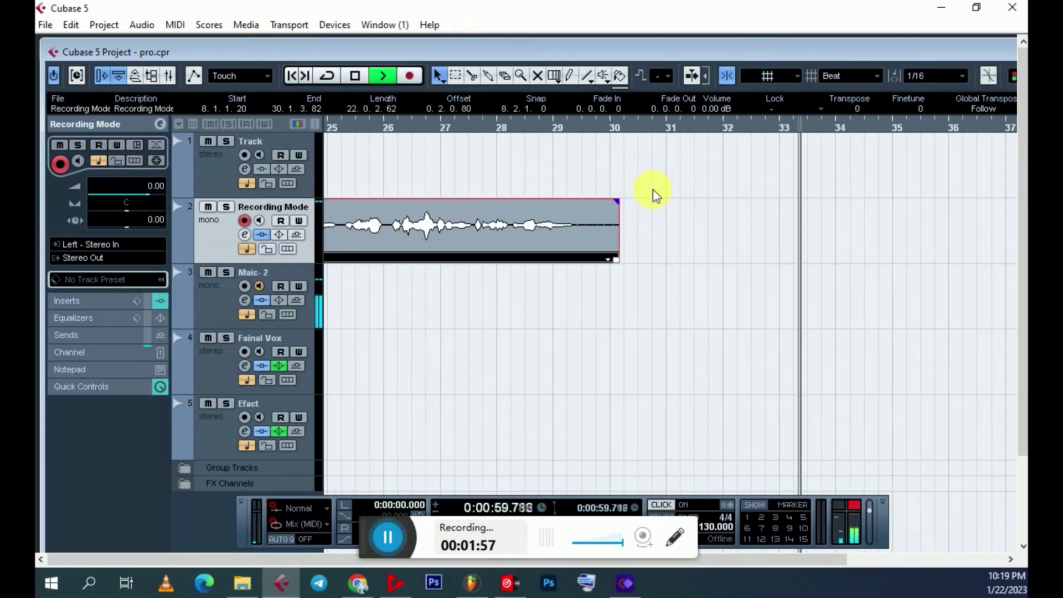
{"action": "key", "text": "g"}
{"action": "key", "text": "g"}
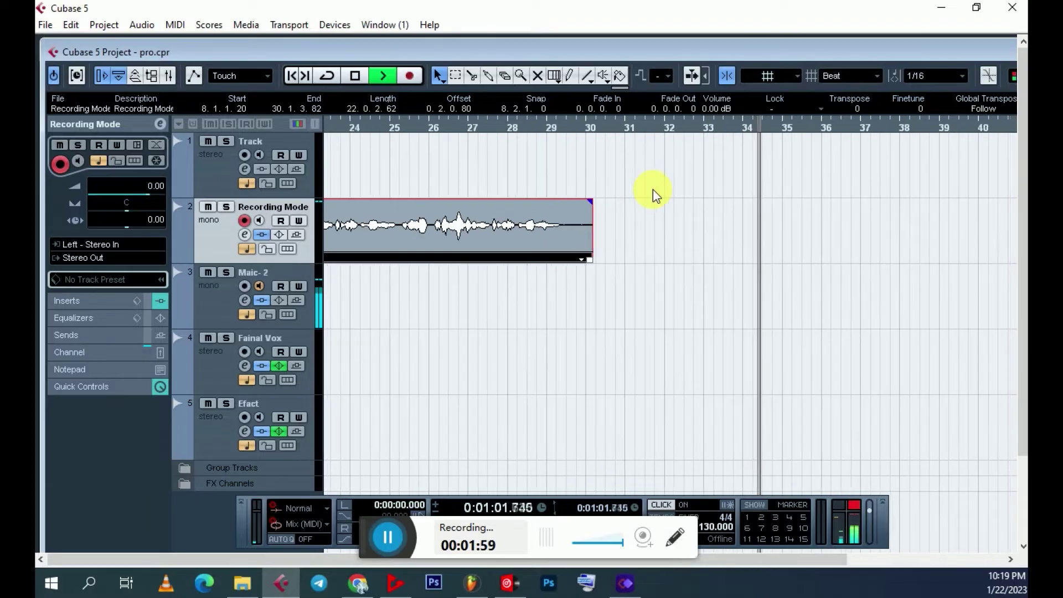
{"action": "key", "text": "h"}
{"action": "key", "text": "h"}
{"action": "key", "text": "KP_Multiply"}
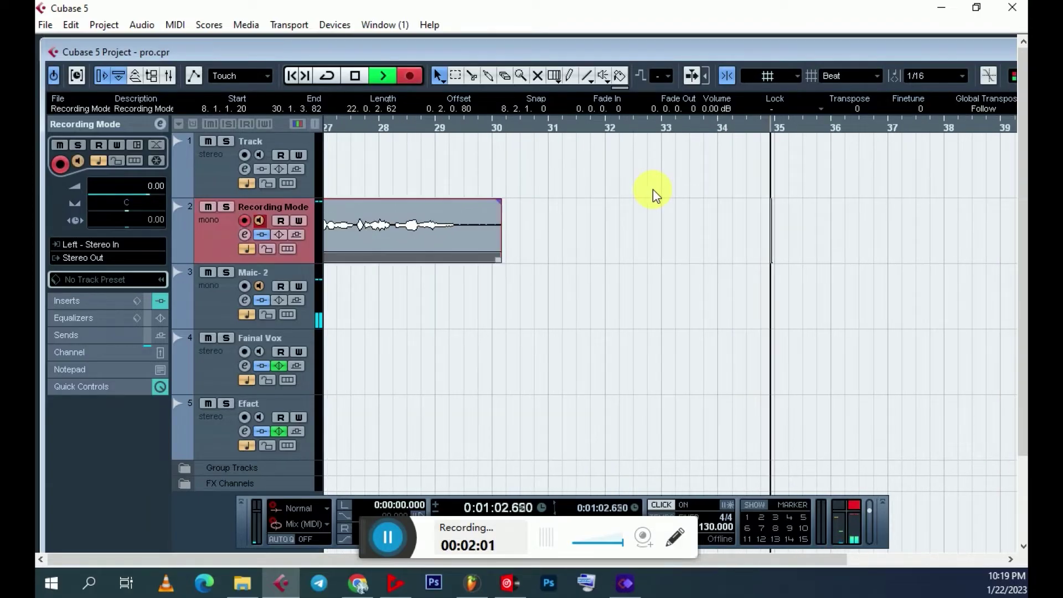
Step: Zoom the timeline in and out with G/H while Recording Mode_04 keeps recording
{"action": "key", "text": "h"}
{"action": "key", "text": "h"}
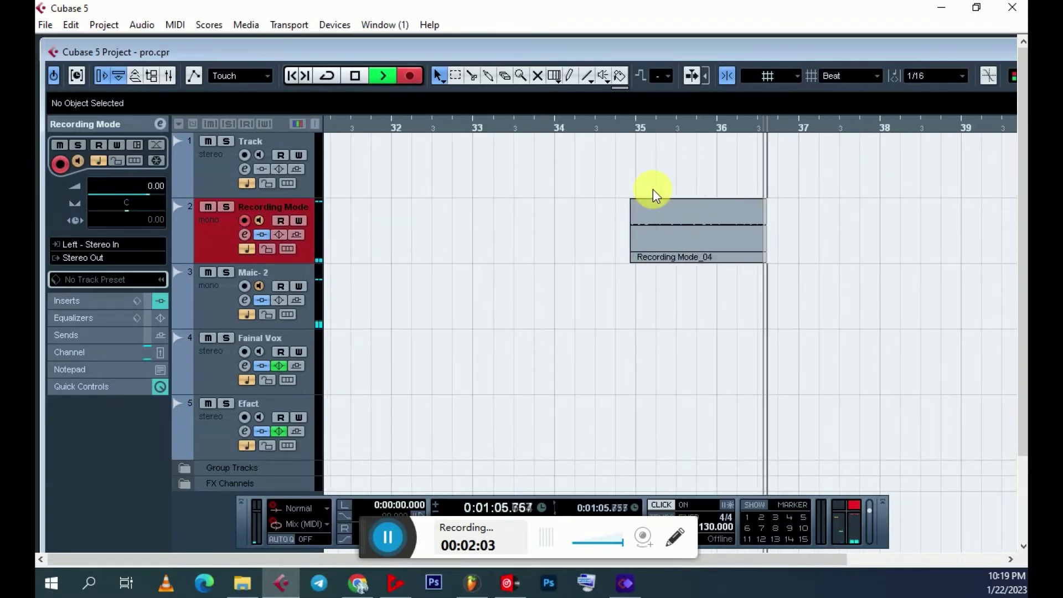
{"action": "key", "text": "h"}
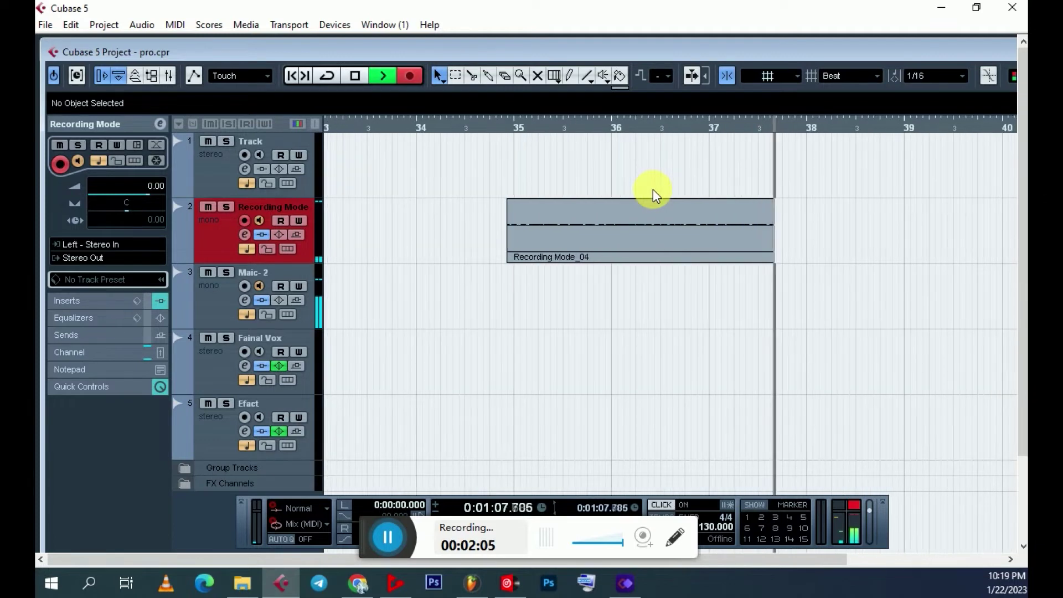
{"action": "key", "text": "g"}
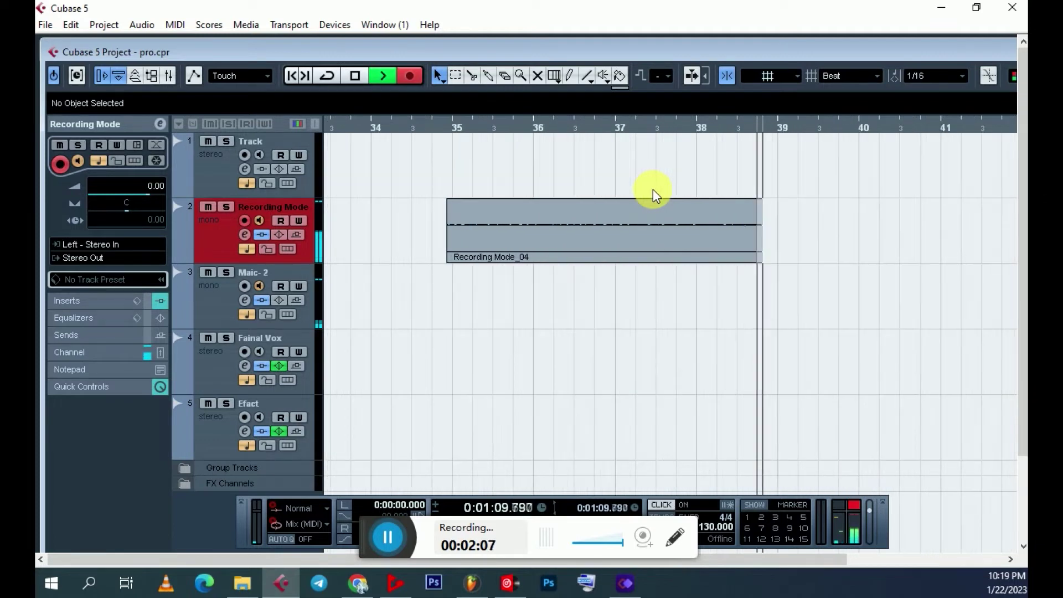
{"action": "key", "text": "g"}
{"action": "key", "text": "h"}
{"action": "key", "text": "h"}
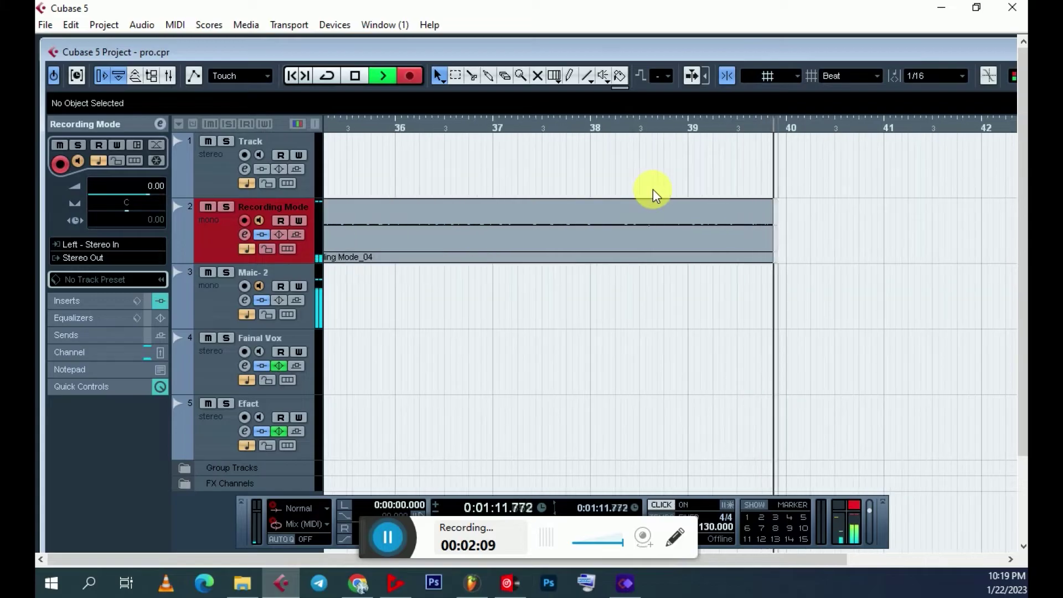
{"action": "key", "text": "g"}
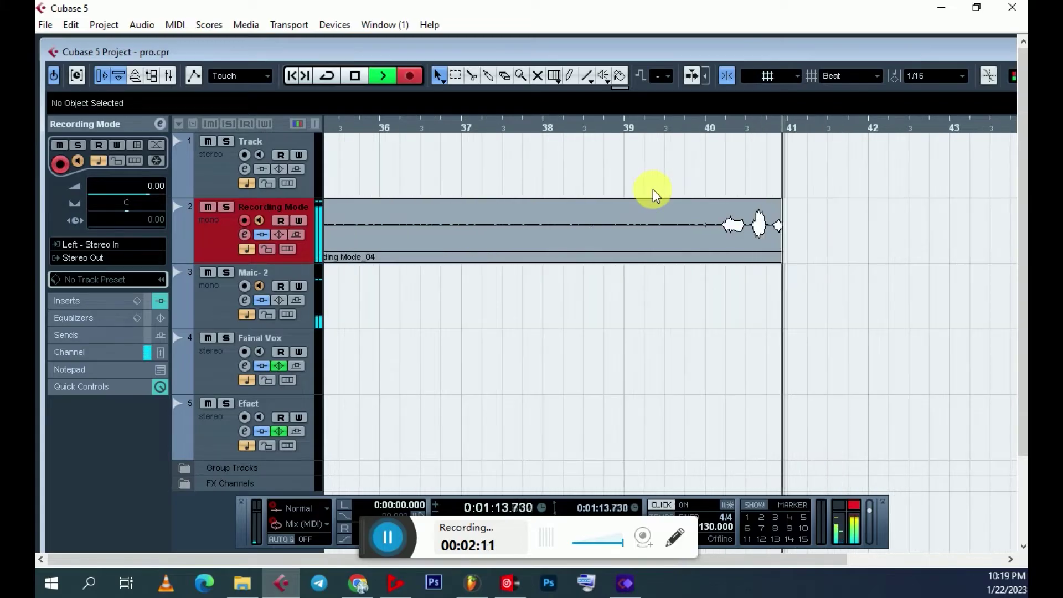
{"action": "key", "text": "h"}
{"action": "key", "text": "g"}
{"action": "key", "text": "h"}
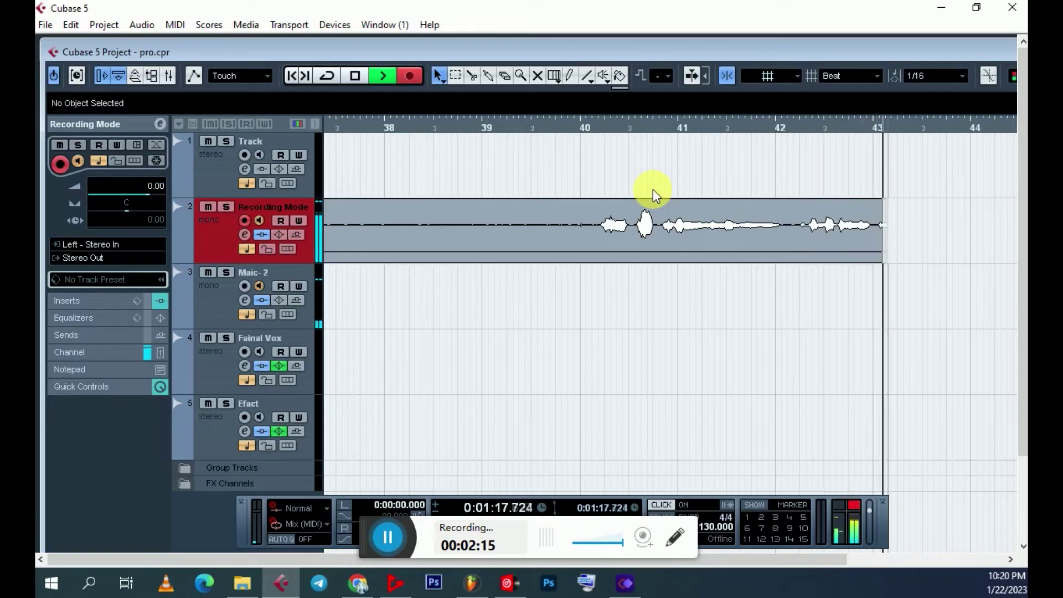
{"action": "key", "text": "g"}
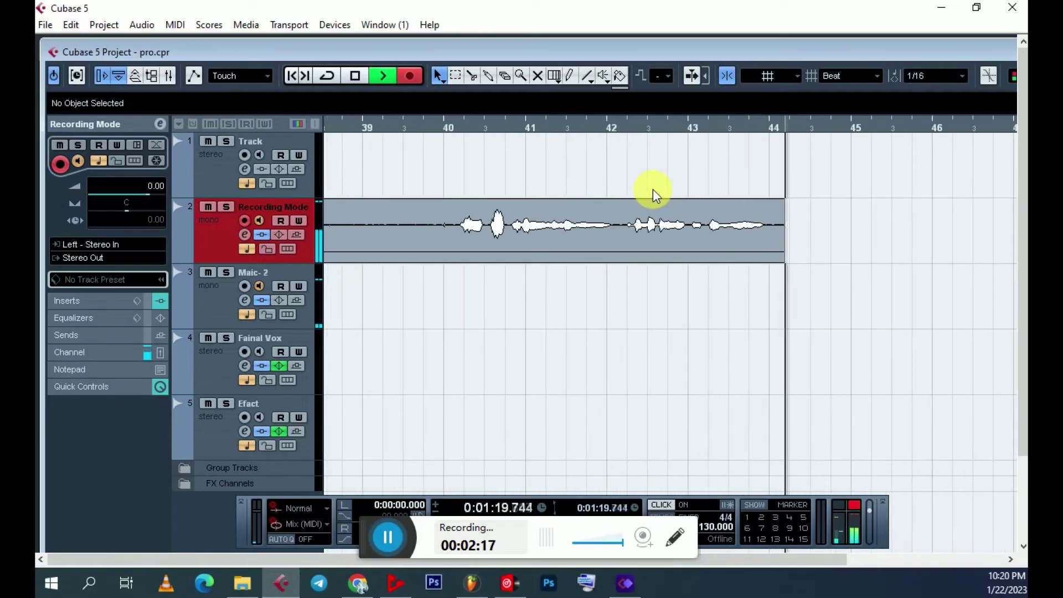
{"action": "key", "text": "g"}
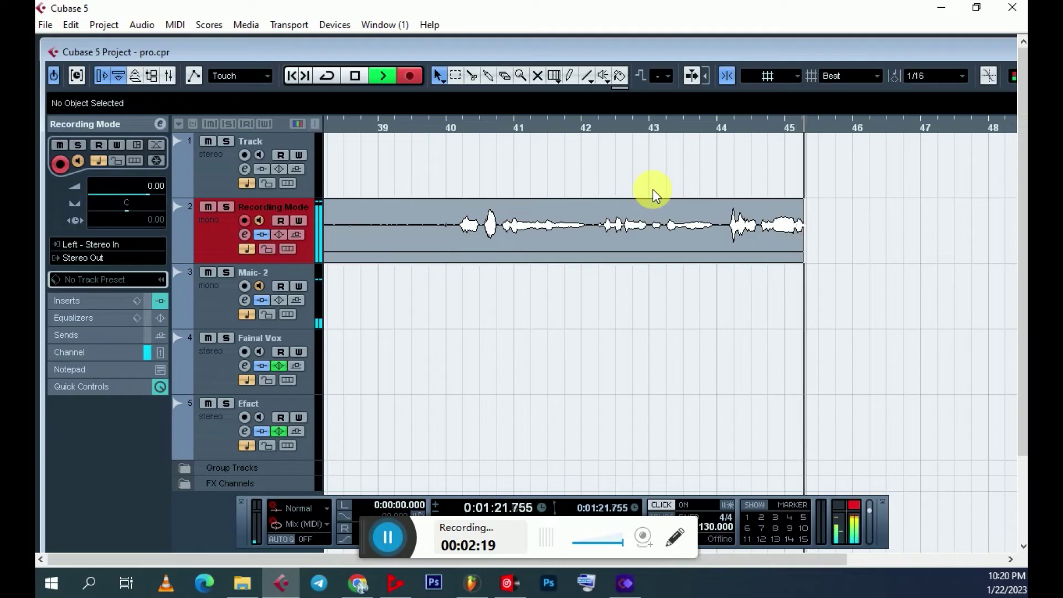
{"action": "key", "text": "g"}
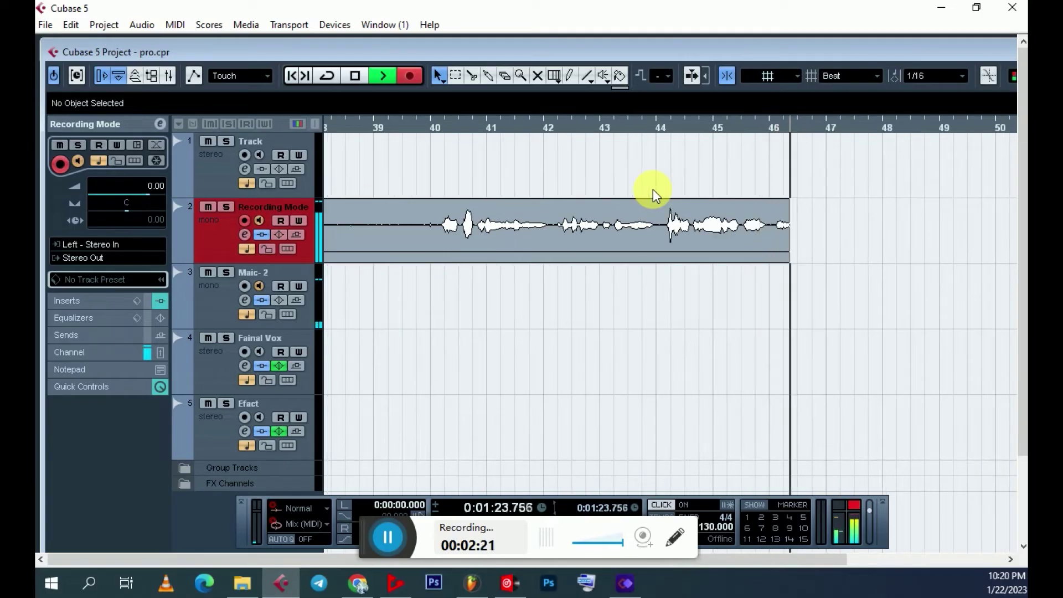
{"action": "key", "text": "g"}
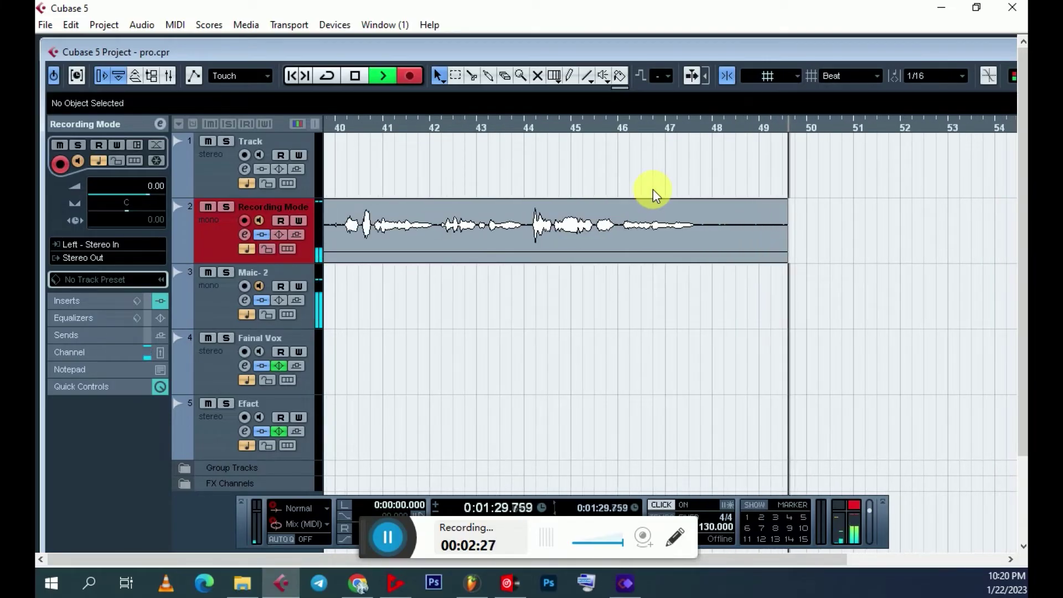
Step: Stop the Recording Mode_04 take near bar 58 and zoom out to show all takes
{"action": "key", "text": "h"}
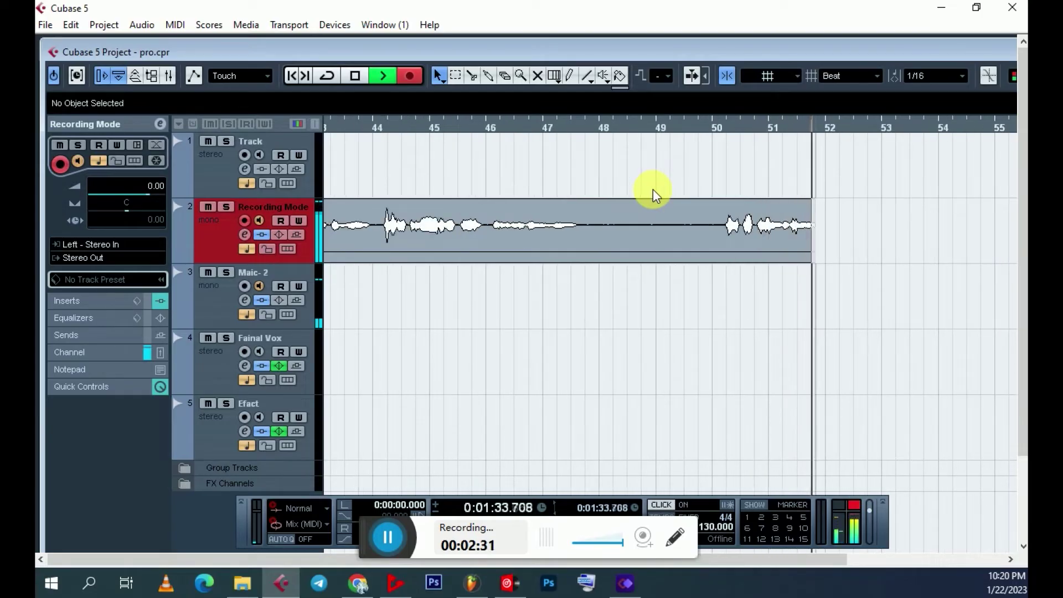
{"action": "key", "text": "g"}
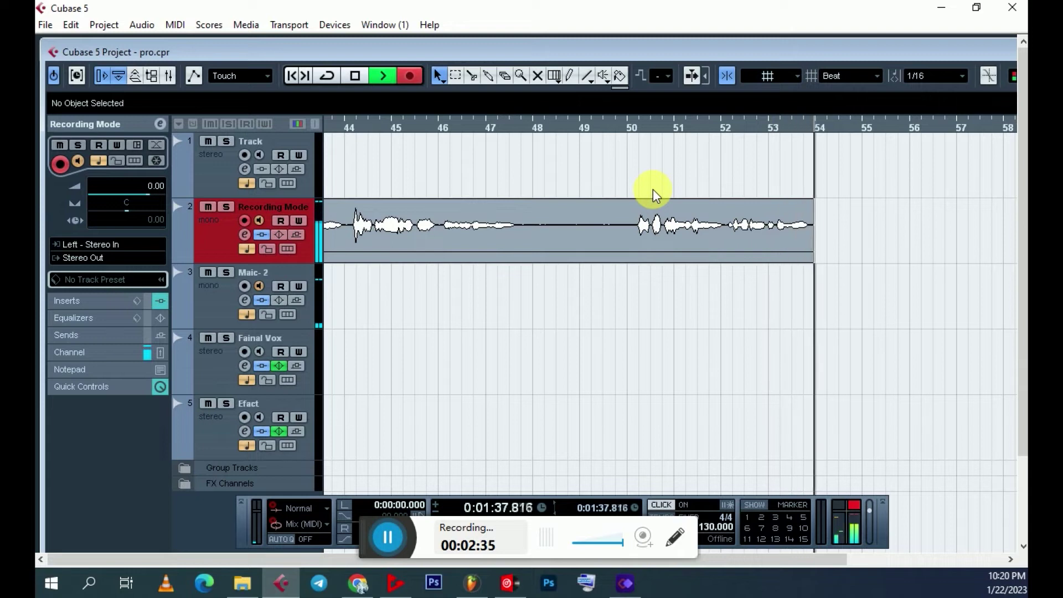
{"action": "key", "text": "g"}
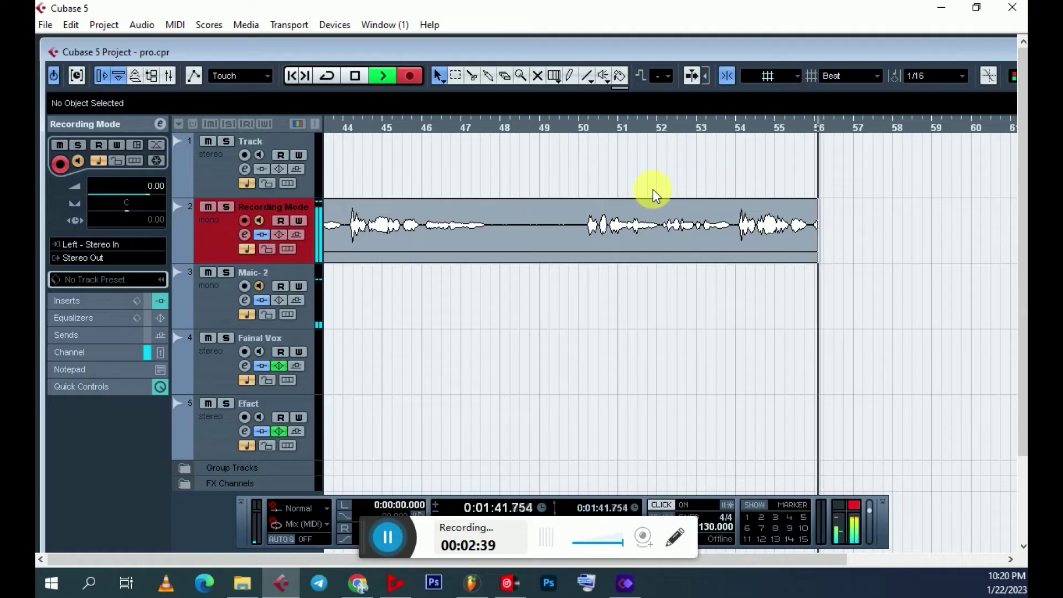
{"action": "key", "text": "g"}
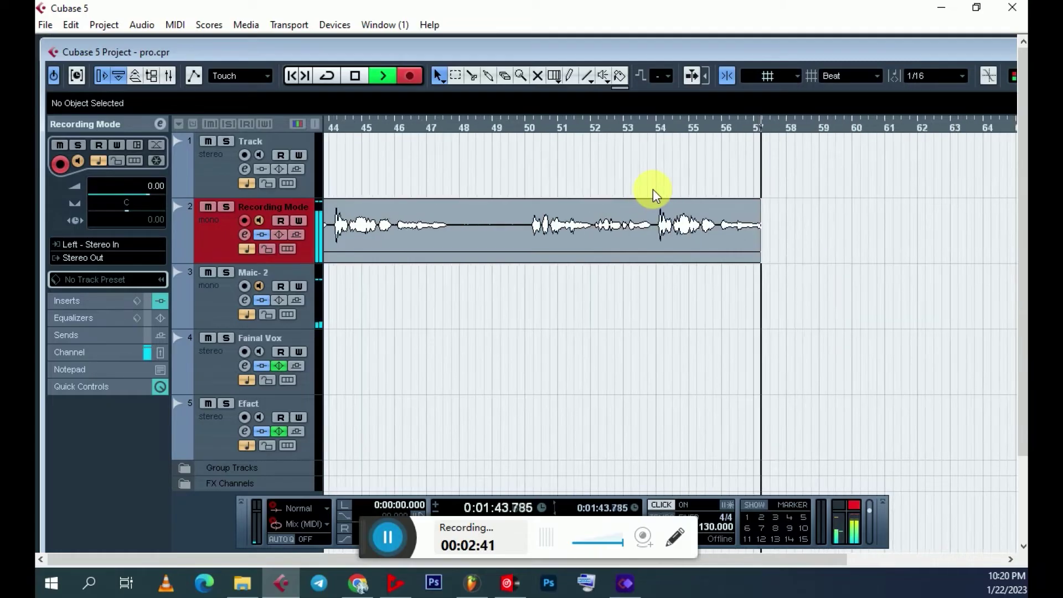
{"action": "key", "text": "h"}
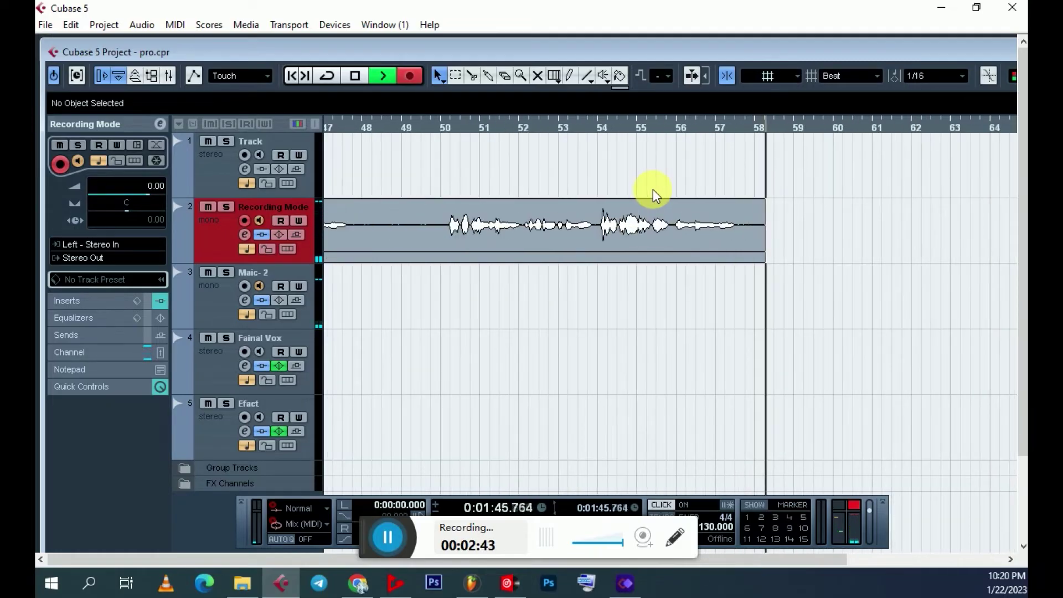
{"action": "key", "text": "space"}
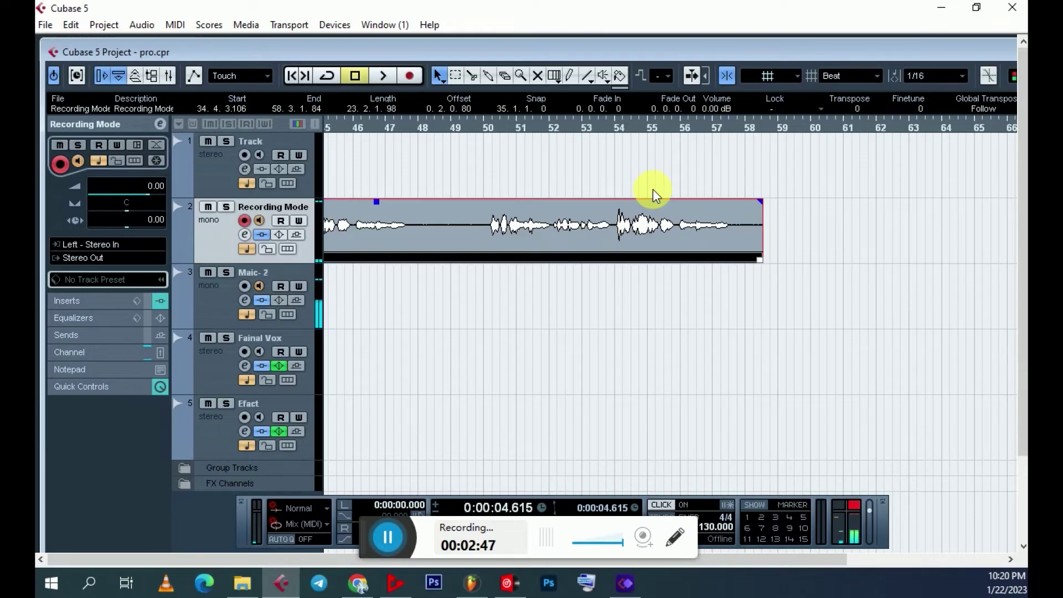
{"action": "key", "text": "g"}
{"action": "key", "text": "g"}
{"action": "key", "text": "g"}
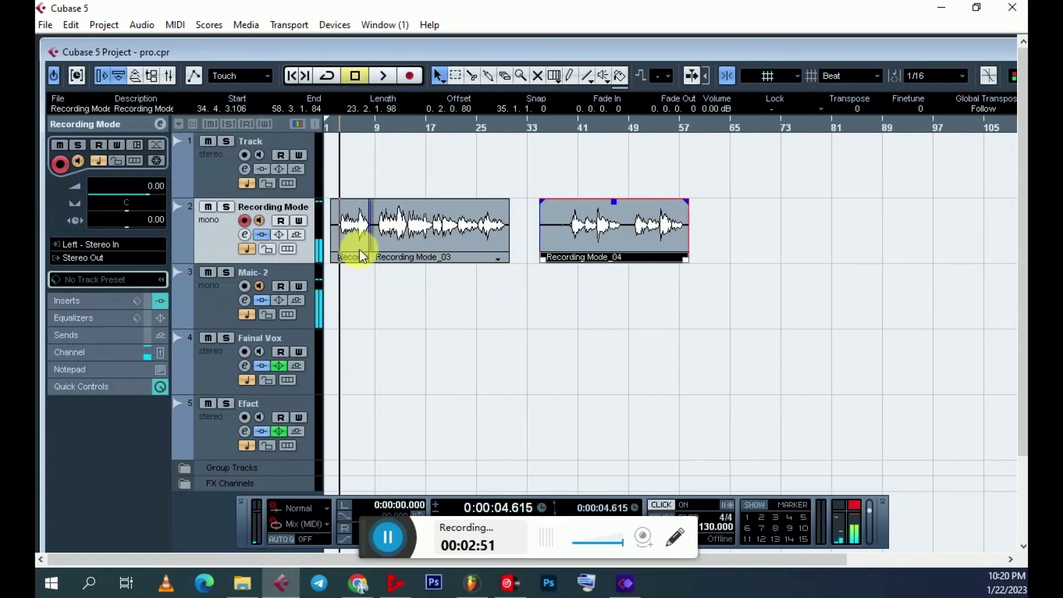
Step: Maximize the project window and draw the locator range from bar 1 to about bar 57
{"action": "double_click", "coordinate": [557, 52]}
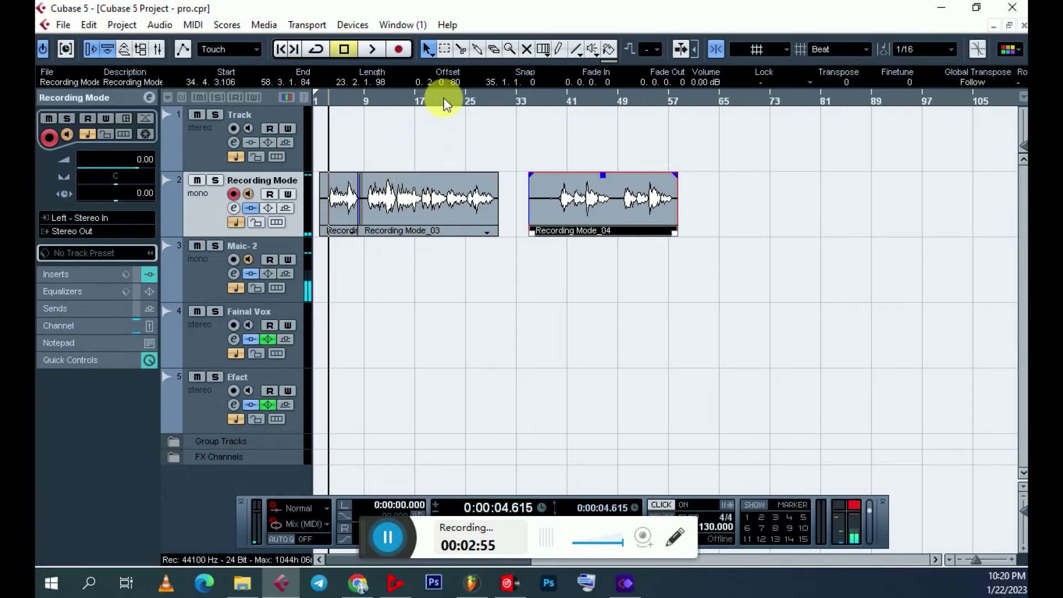
{"action": "left_click", "coordinate": [560, 51]}
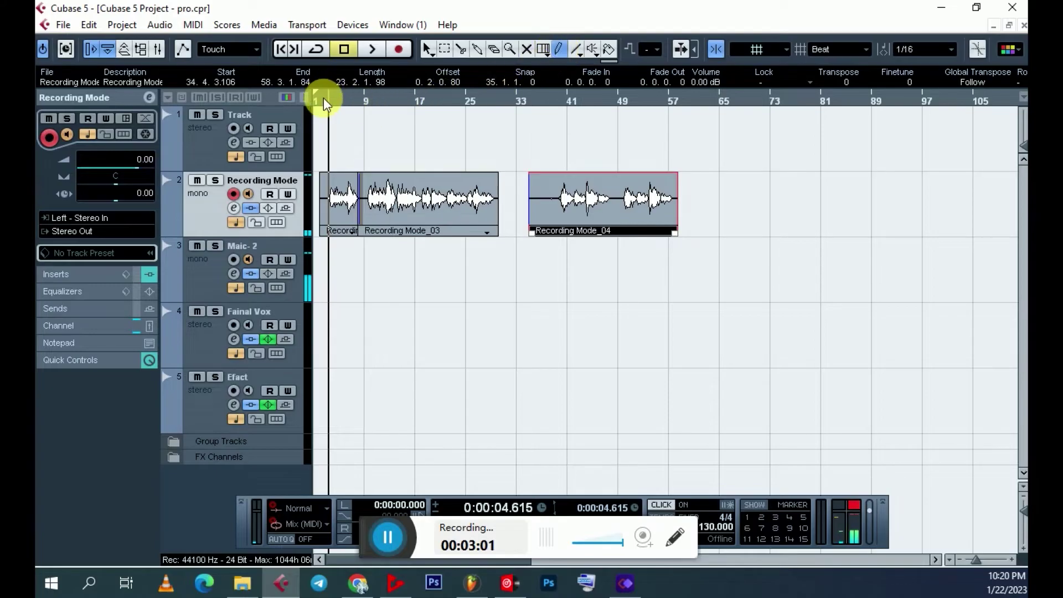
{"action": "mouse_move", "coordinate": [326, 98]}
{"action": "left_mouse_down"}
{"action": "mouse_move", "coordinate": [643, 97]}
{"action": "mouse_move", "coordinate": [689, 111]}
{"action": "mouse_move", "coordinate": [692, 147]}
{"action": "left_mouse_up"}
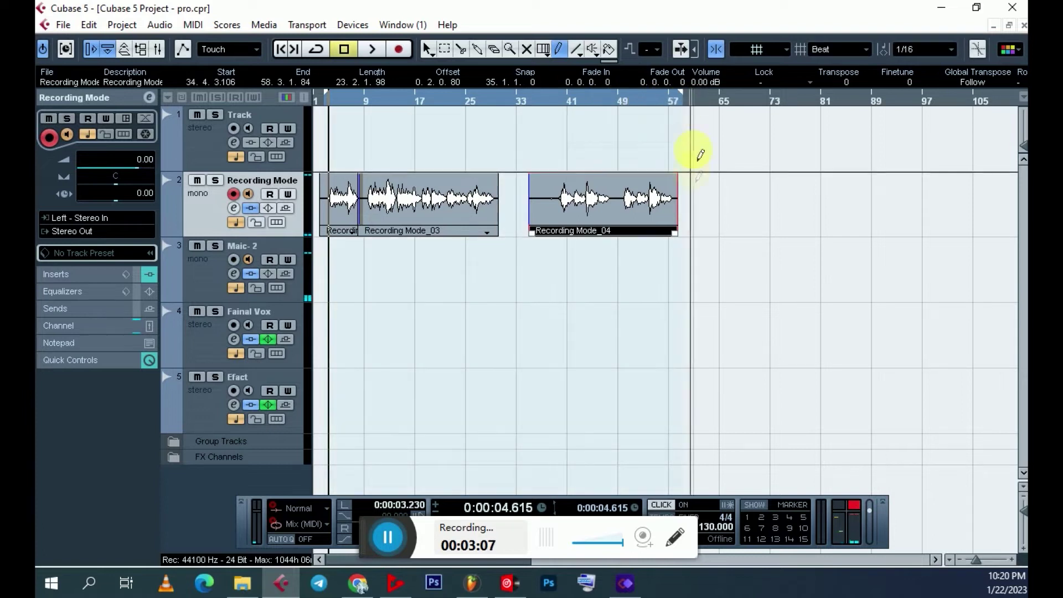
Step: Open File > Export > Audio Mixdown and name the file '130 Dami Mand Lal Premi'
{"action": "left_click", "coordinate": [64, 25]}
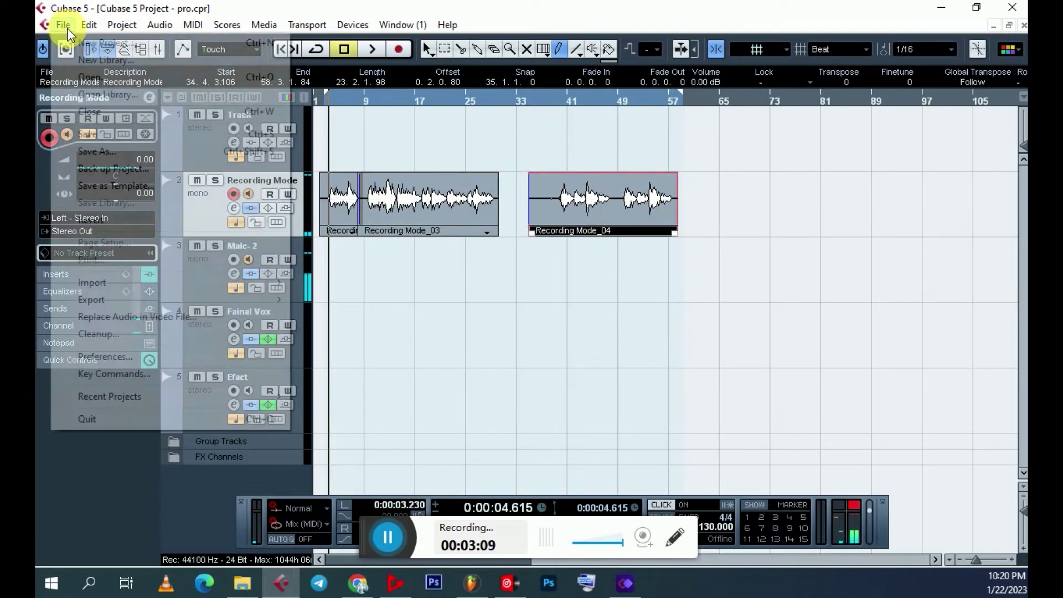
{"action": "mouse_move", "coordinate": [142, 306]}
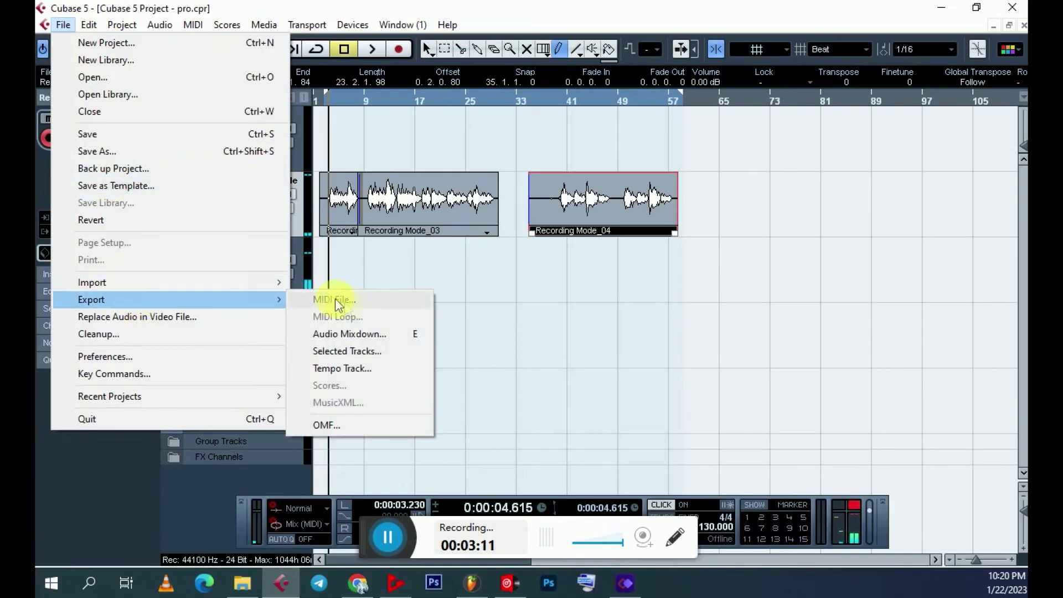
{"action": "left_click", "coordinate": [367, 334]}
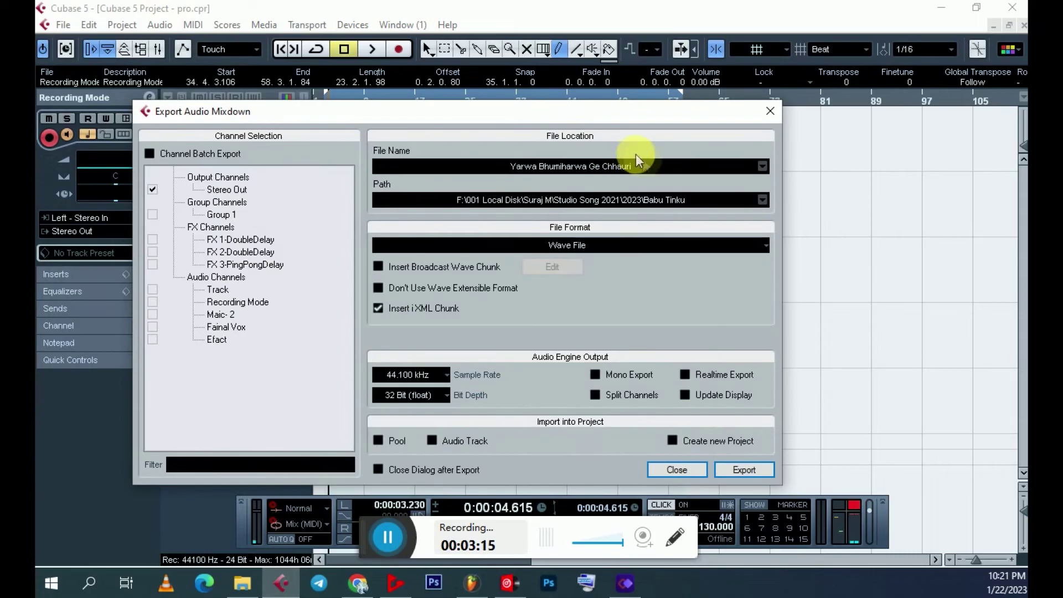
{"action": "left_click", "coordinate": [653, 167]}
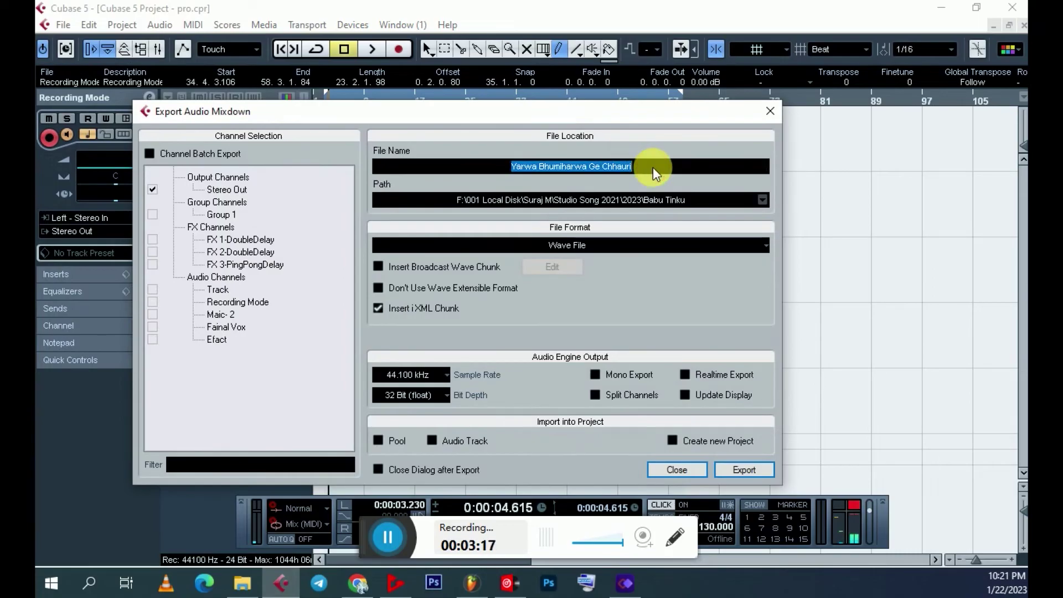
{"action": "type", "text": "130"}
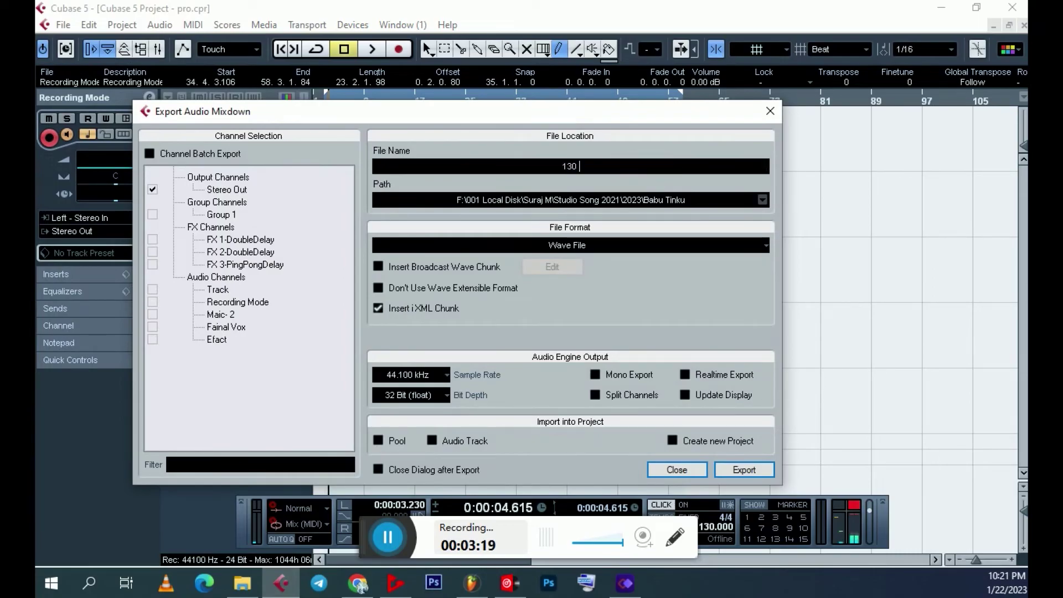
{"action": "type", "text": " Dami M"}
{"action": "type", "text": "and Lal Premi"}
Step: Set the export path to the This PC > Music folder
{"action": "left_click", "coordinate": [570, 200]}
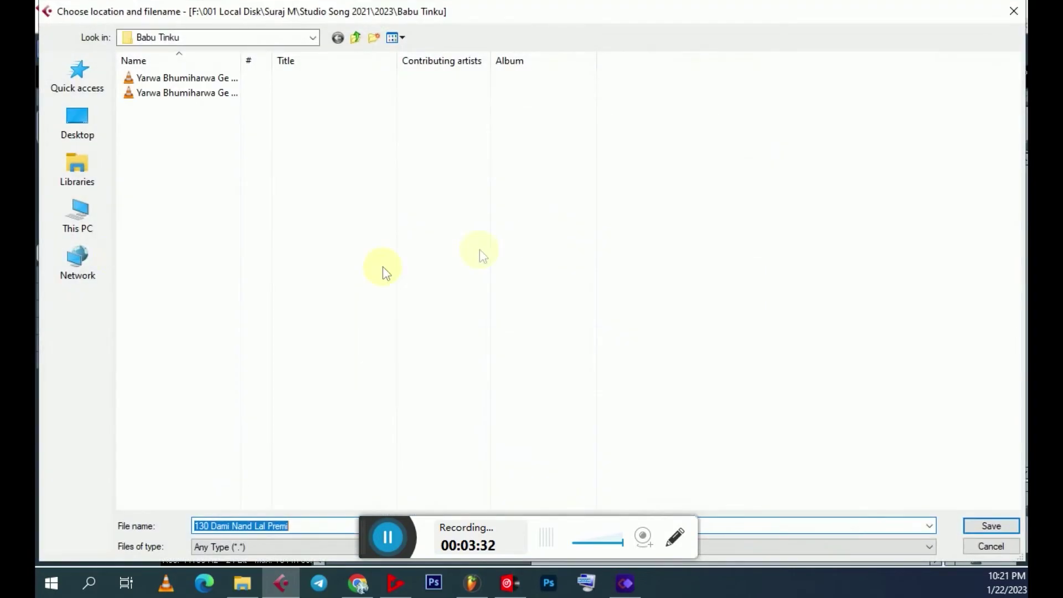
{"action": "left_click", "coordinate": [98, 231]}
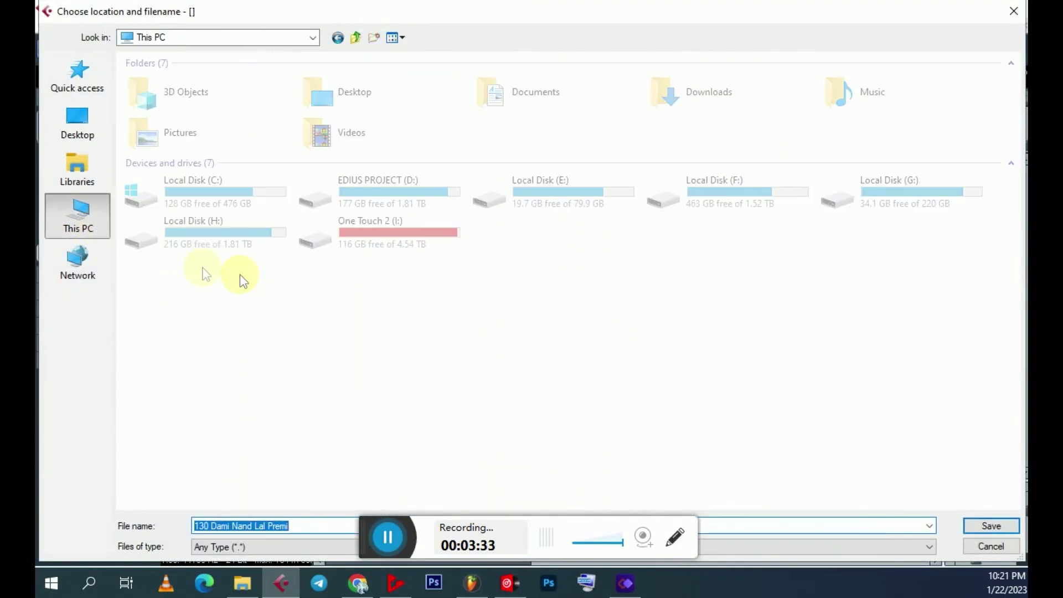
{"action": "double_click", "coordinate": [846, 97]}
{"action": "left_click", "coordinate": [991, 526]}
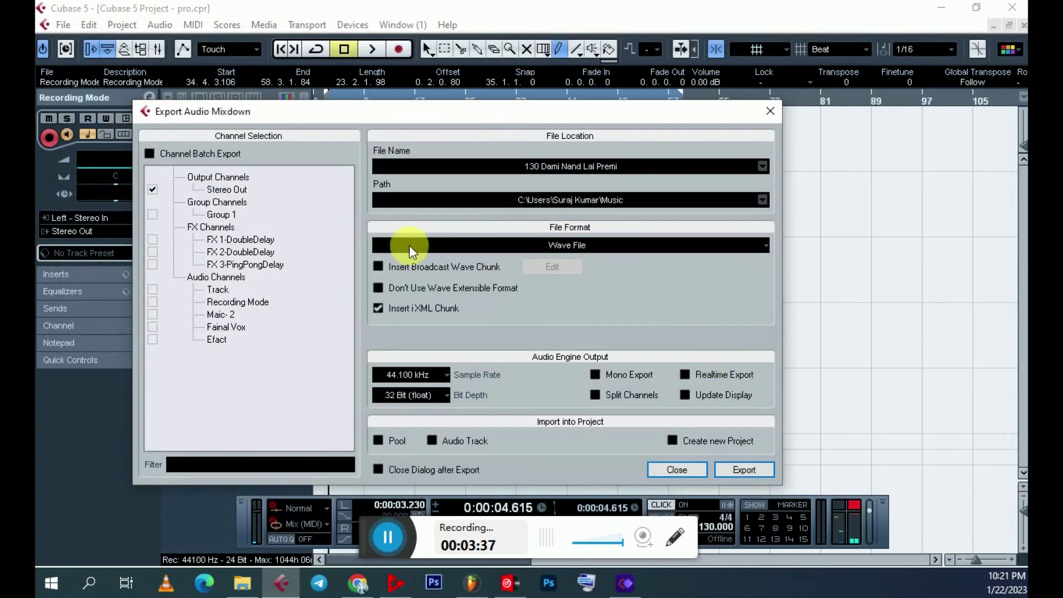
Step: Set the file format to MPEG 1 Layer 3 File at a 160 kBit bit rate
{"action": "left_click", "coordinate": [581, 247]}
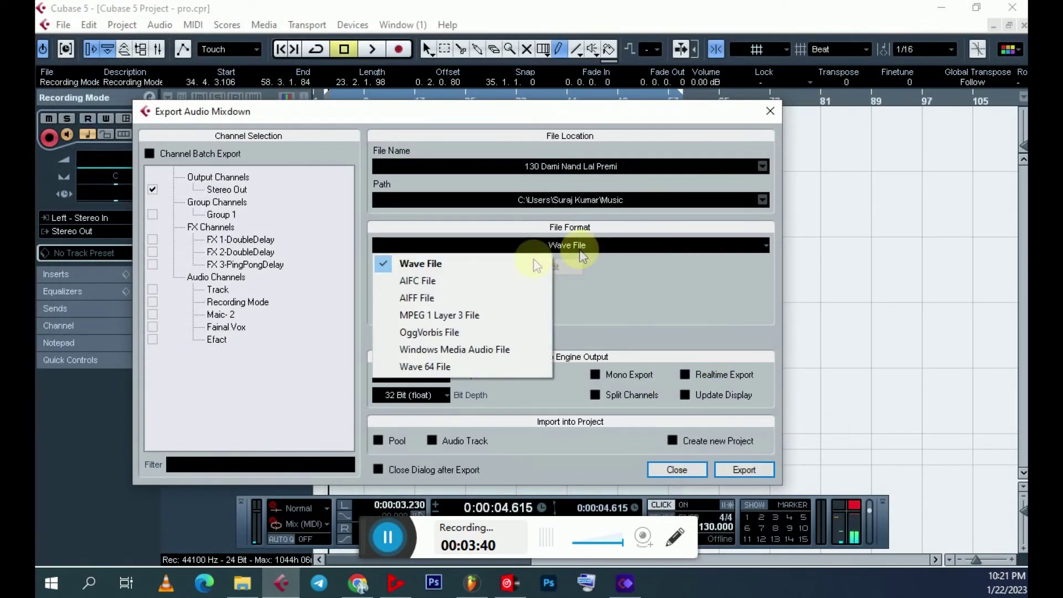
{"action": "left_click", "coordinate": [464, 315]}
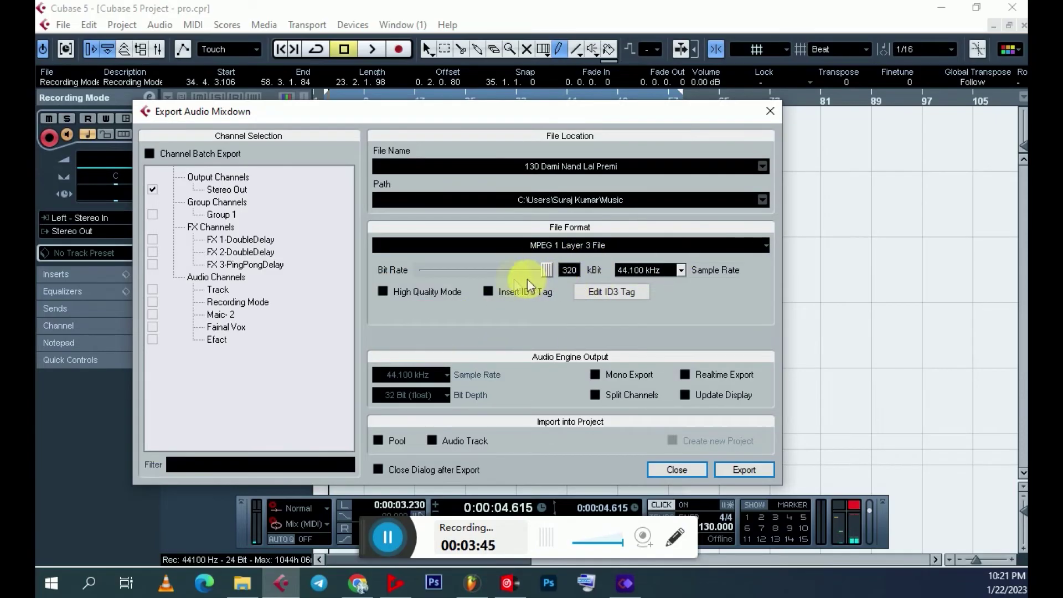
{"action": "left_click_drag", "start_coordinate": [546, 274], "coordinate": [485, 274]}
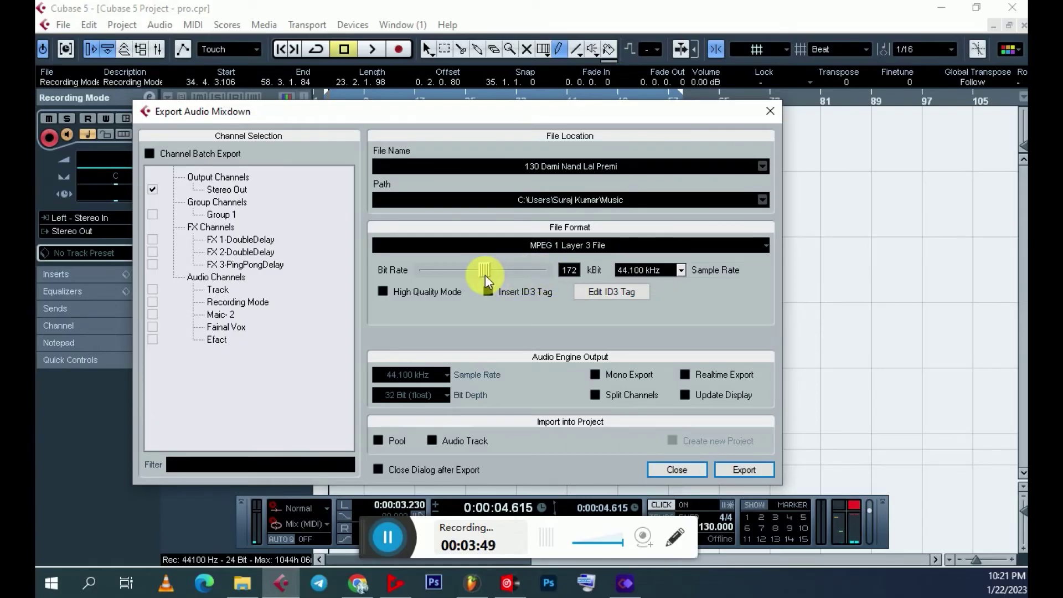
{"action": "left_click_drag", "start_coordinate": [486, 274], "coordinate": [479, 277]}
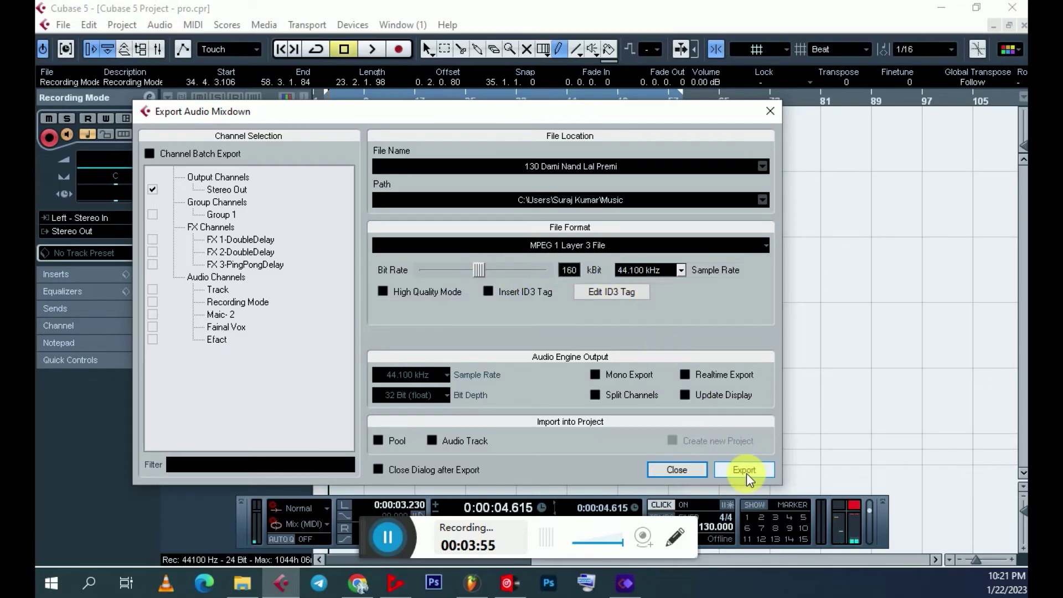
Step: Export the MP3 mixdown and close the Export Audio Mixdown dialog once it finishes
{"action": "left_click", "coordinate": [745, 471]}
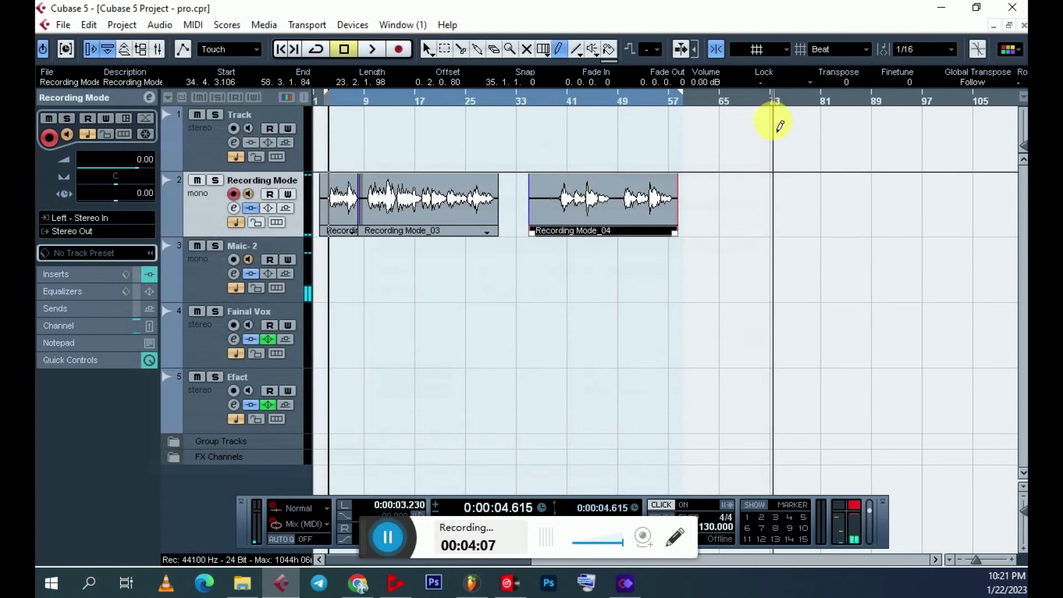
{"action": "left_click", "coordinate": [769, 111]}
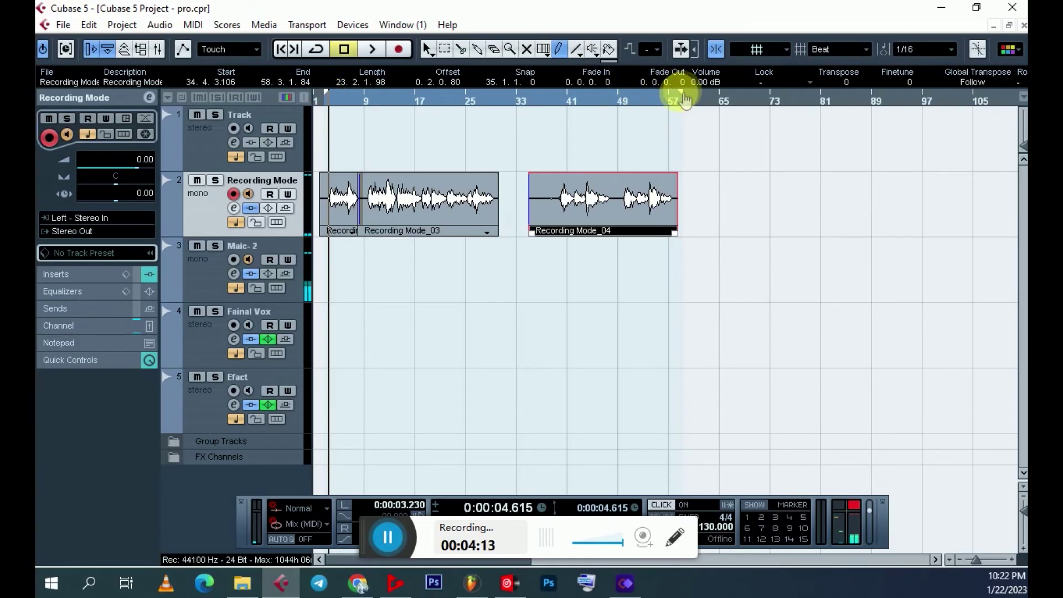
Step: Set the cycle range to bar 57, re-export with Overwrite, and dismiss the disk-space error
{"action": "left_click_drag", "start_coordinate": [590, 102], "coordinate": [315, 123]}
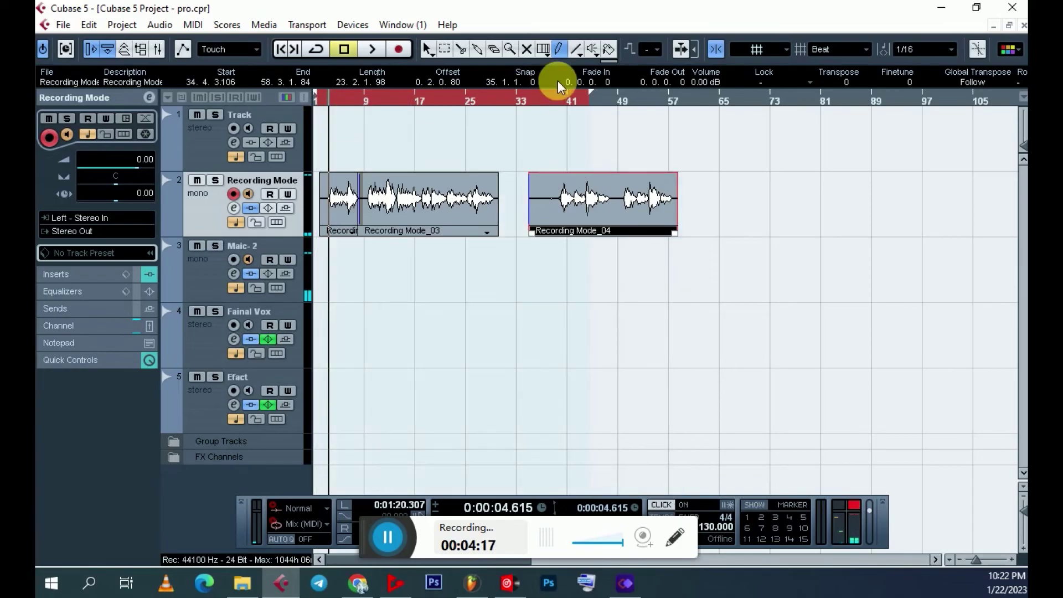
{"action": "left_click_drag", "start_coordinate": [592, 96], "coordinate": [681, 111]}
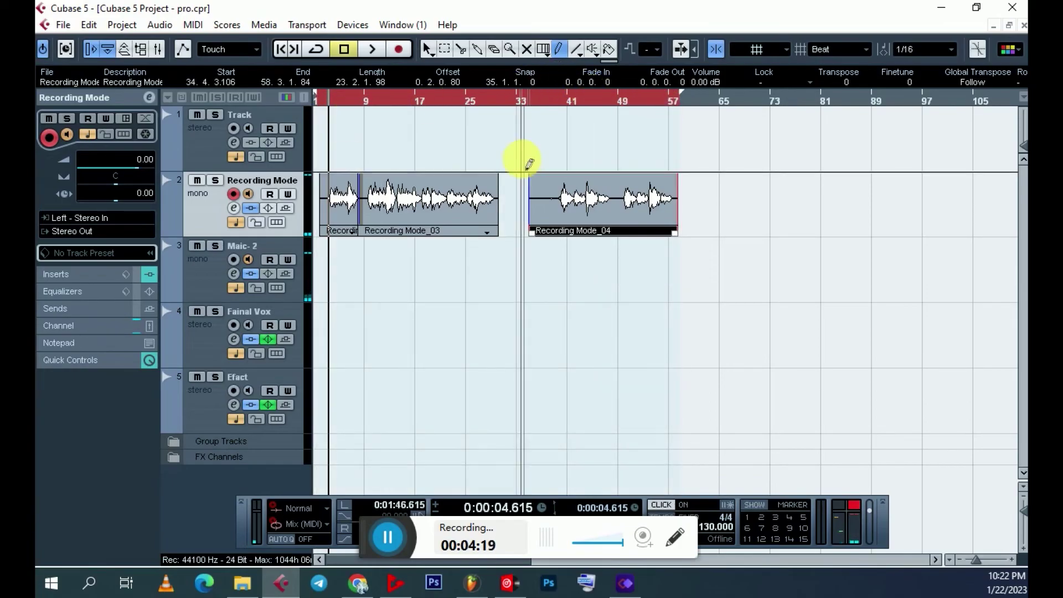
{"action": "key", "text": "ctrl+shift+e"}
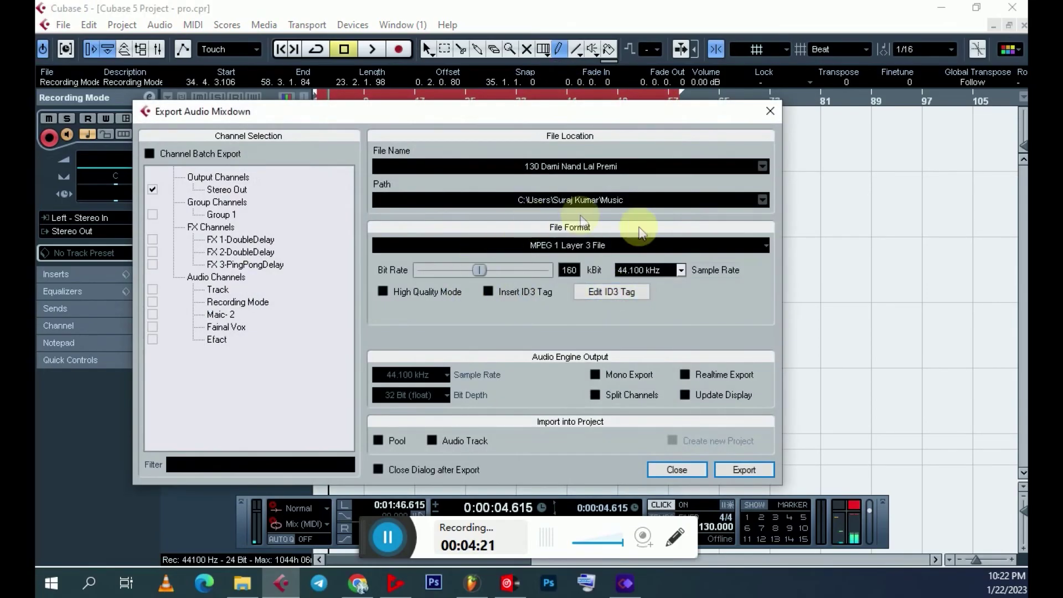
{"action": "left_click", "coordinate": [743, 469]}
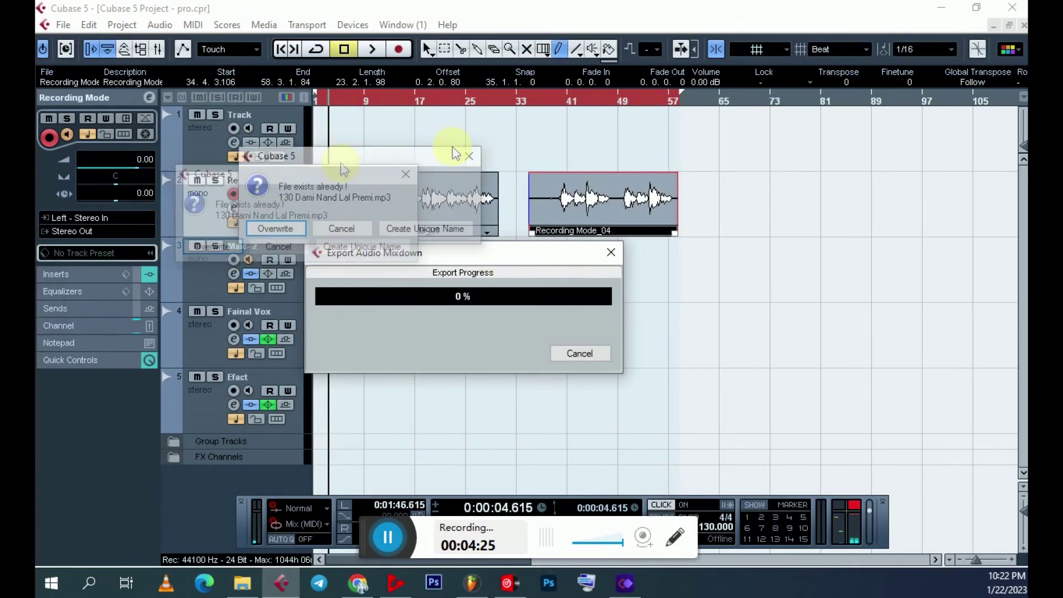
{"action": "left_click", "coordinate": [392, 185]}
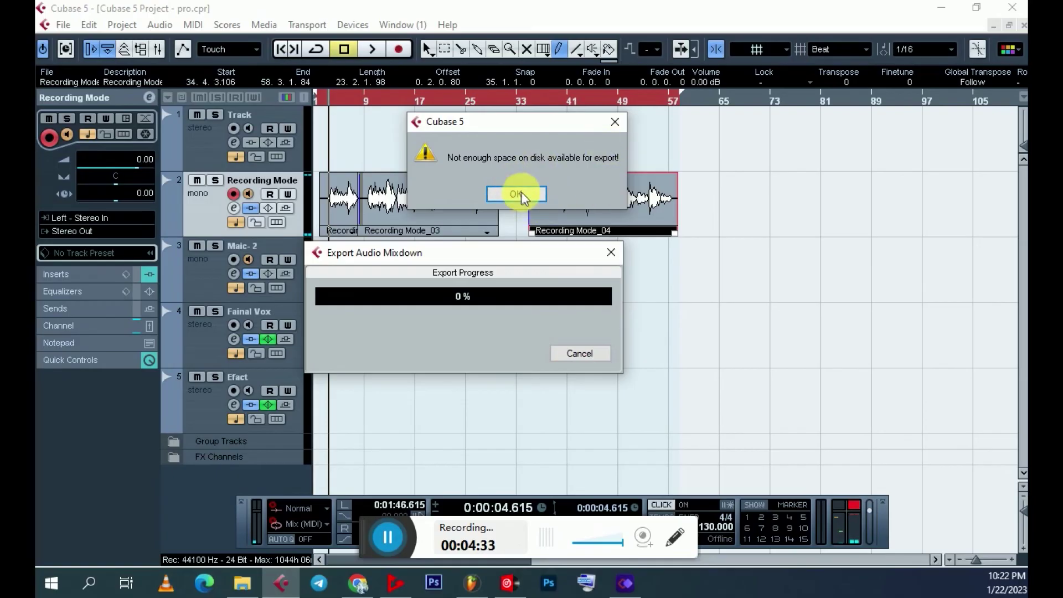
{"action": "left_click", "coordinate": [520, 196]}
Step: Dismiss the mixdown dialog, select all vocal events, fit the locators around them and play the range
{"action": "left_click", "coordinate": [770, 110]}
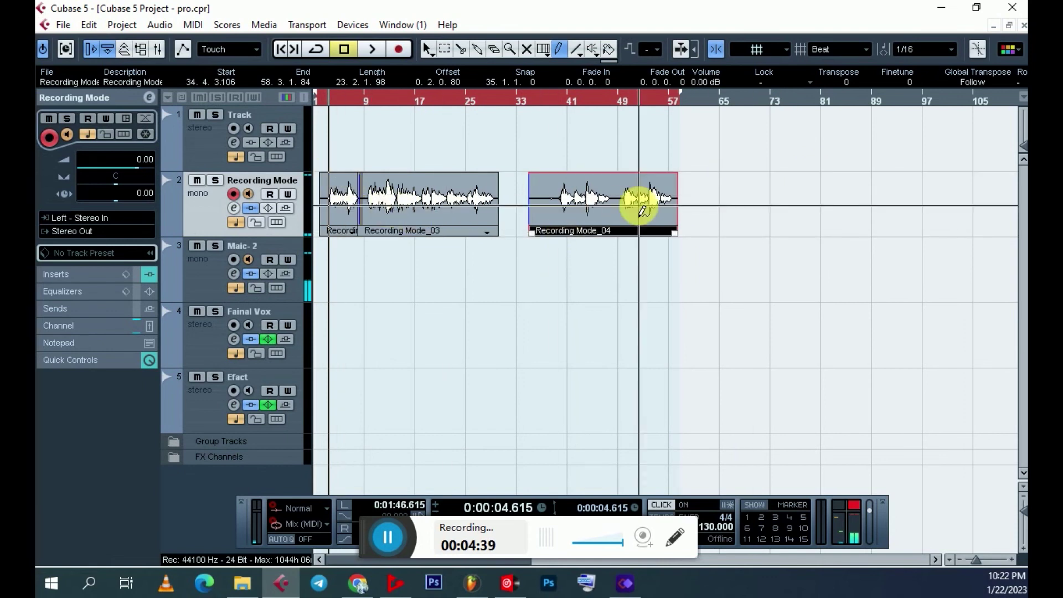
{"action": "key", "text": "ctrl+a"}
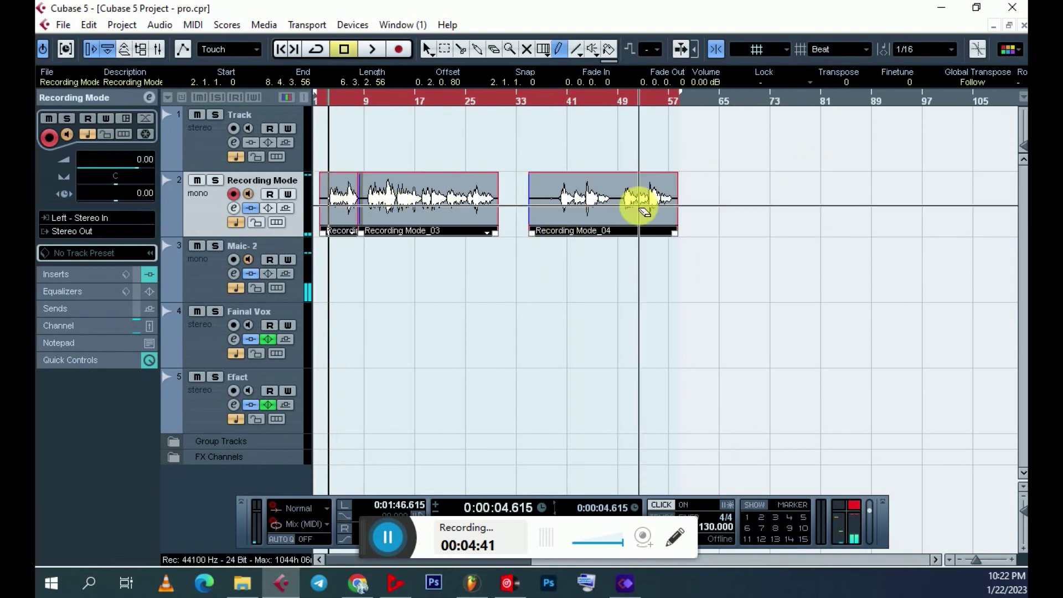
{"action": "key", "text": "shift+g"}
{"action": "key", "text": "space"}
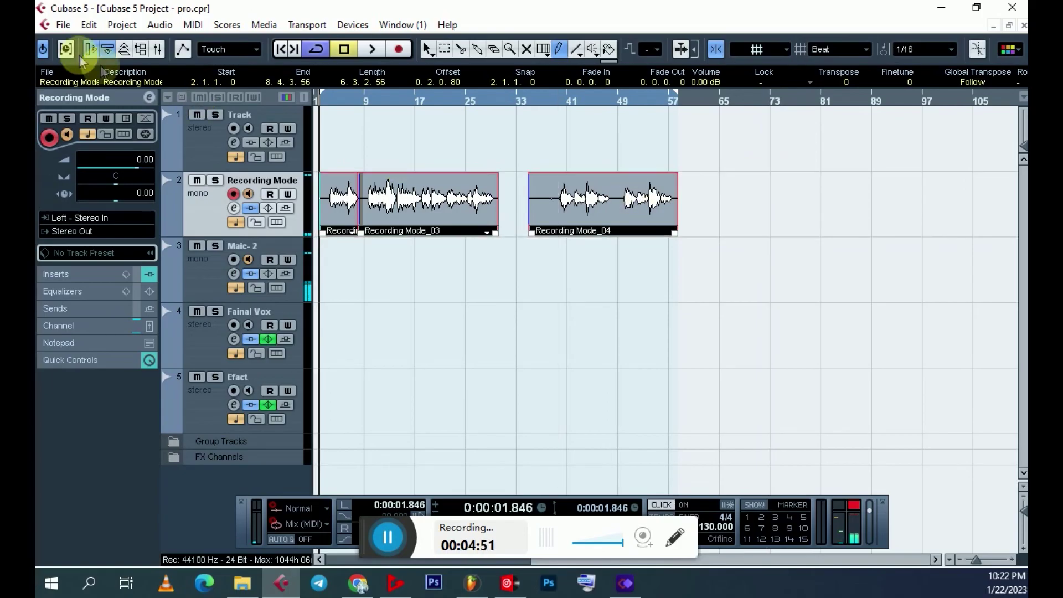
Step: Check the Audio Mixdown export settings without exporting, then switch to the Object Selection arrow tool
{"action": "left_click", "coordinate": [63, 25]}
{"action": "mouse_move", "coordinate": [154, 304]}
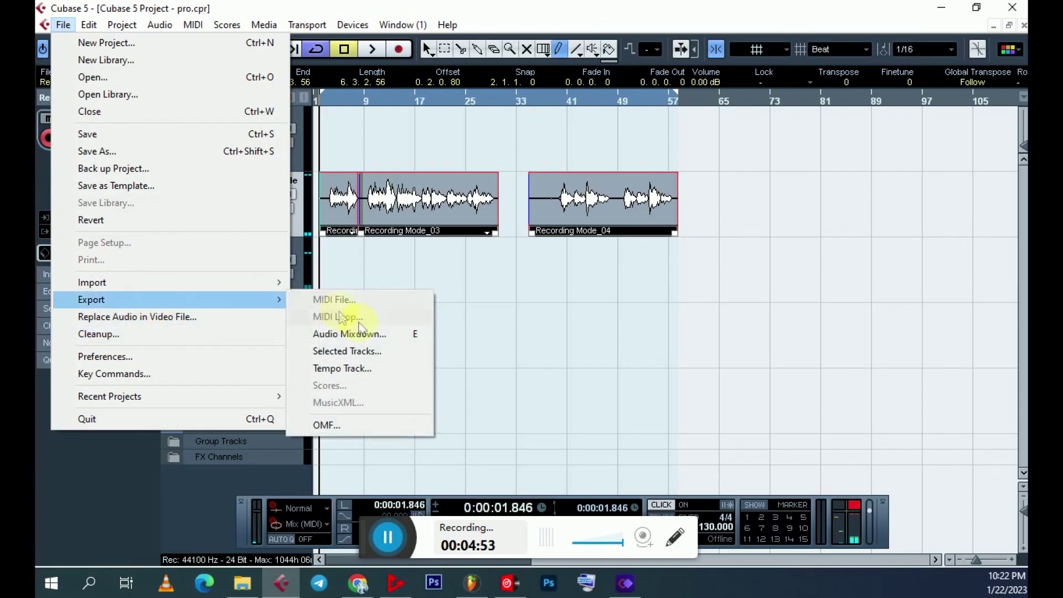
{"action": "left_click", "coordinate": [343, 333]}
{"action": "left_click", "coordinate": [771, 113]}
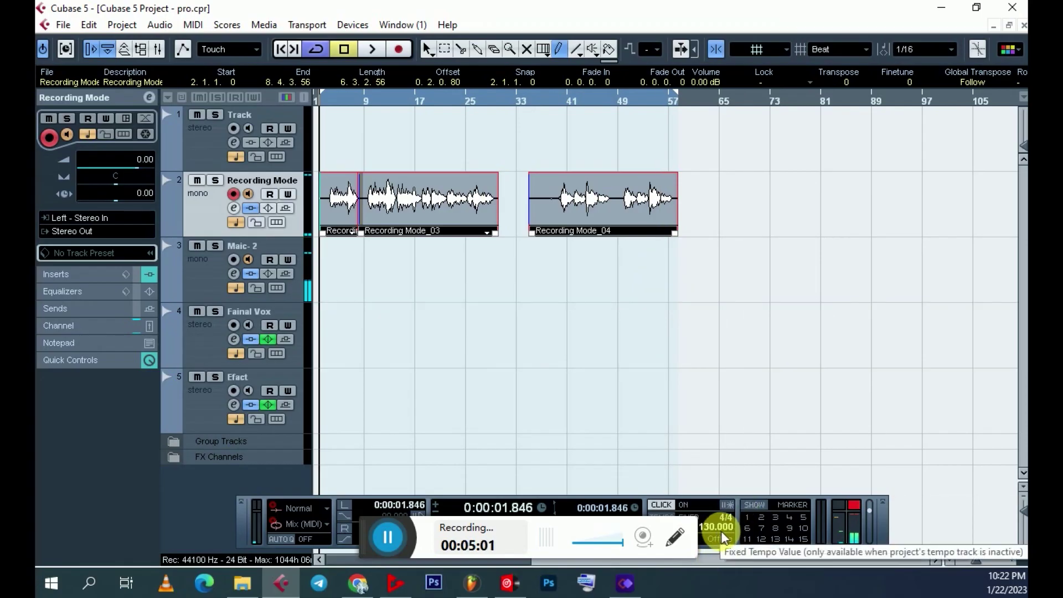
{"action": "left_click", "coordinate": [425, 51]}
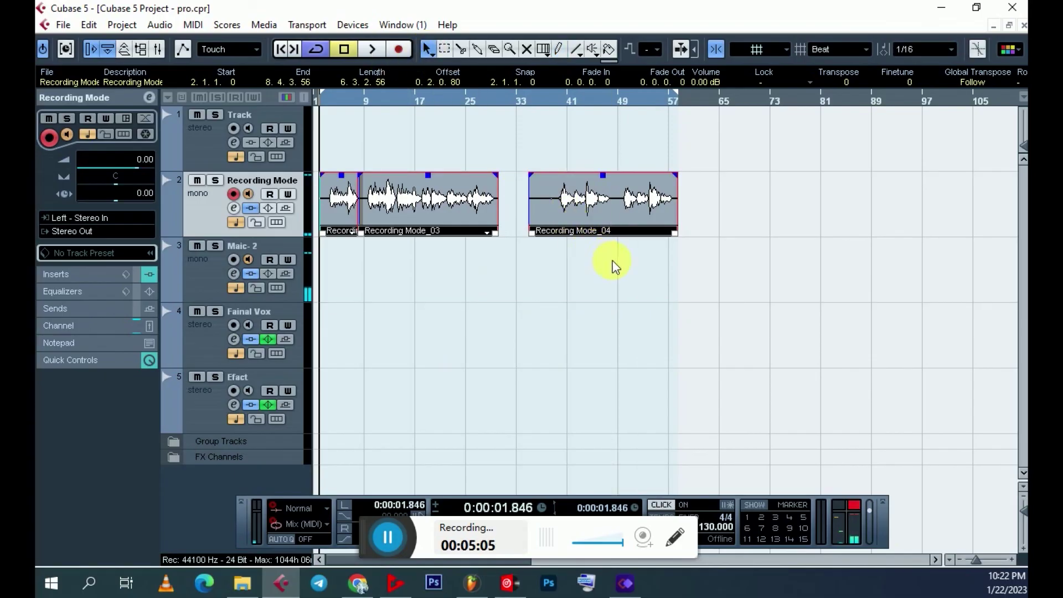